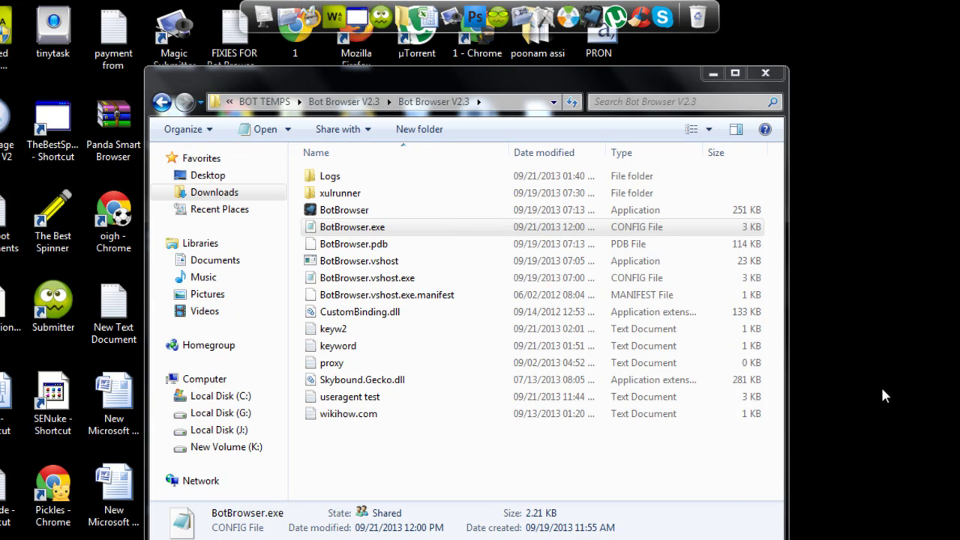
Launch BotBrowser from Explorer, log in to pass license verification, and open Settings
{"action": "left_click", "coordinate": [590, 470]}
{"action": "left_click", "coordinate": [420, 211]}
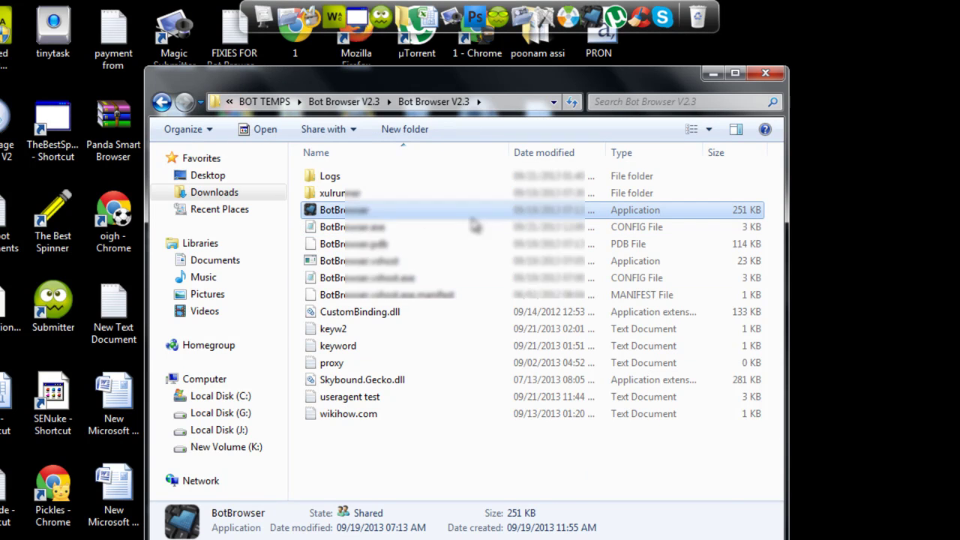
{"action": "left_click", "coordinate": [621, 262]}
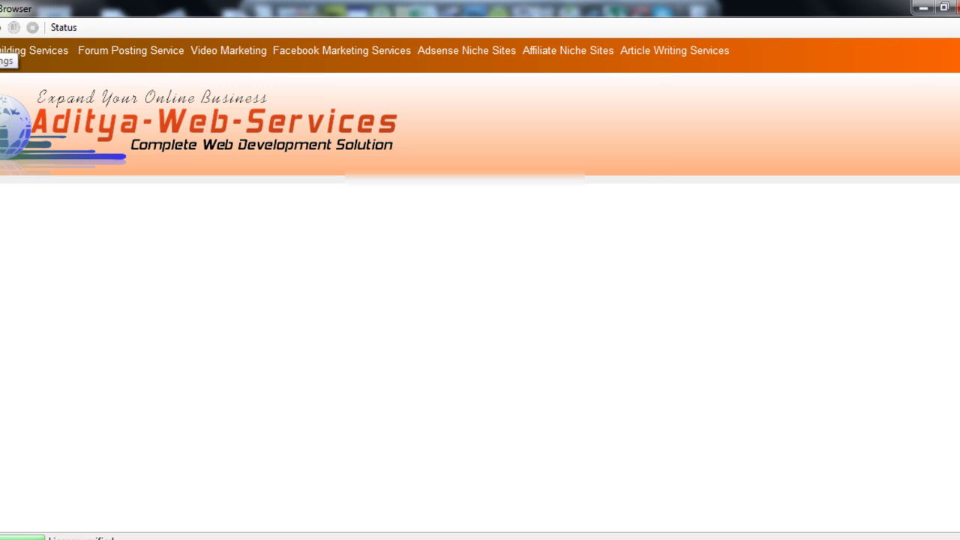
{"action": "left_click", "coordinate": [2, 27]}
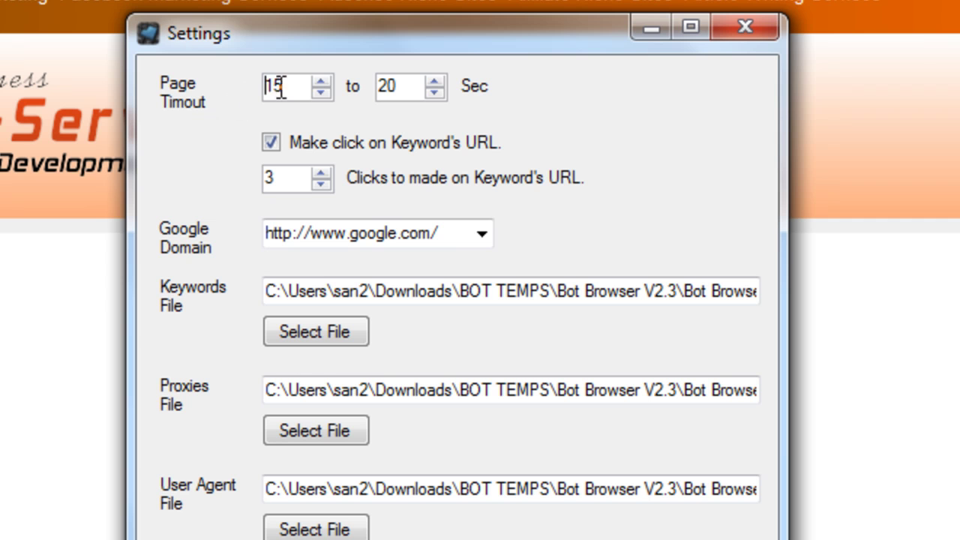
{"action": "left_click_drag", "start_coordinate": [291, 86], "coordinate": [264, 86]}
{"action": "left_click_drag", "start_coordinate": [400, 85], "coordinate": [375, 87]}
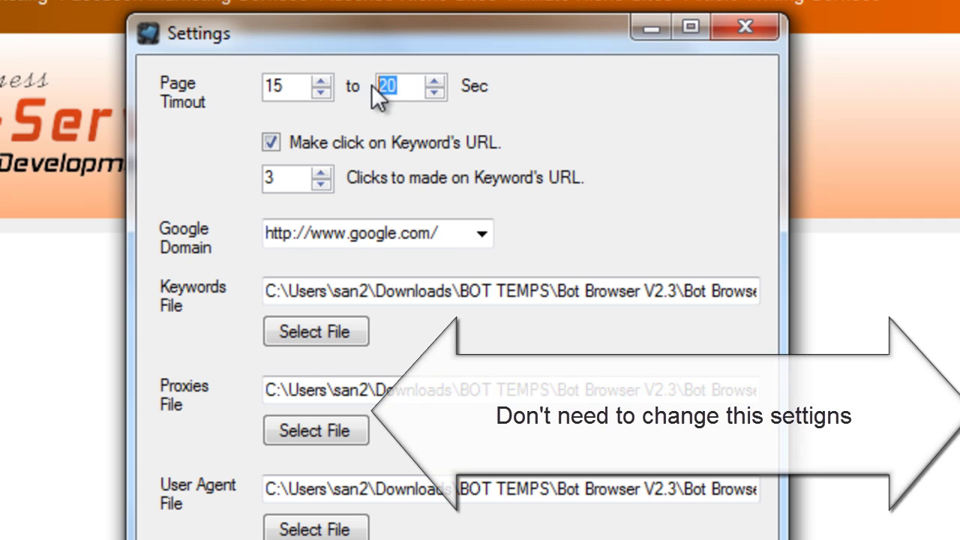
{"action": "left_click_drag", "start_coordinate": [292, 88], "coordinate": [267, 89]}
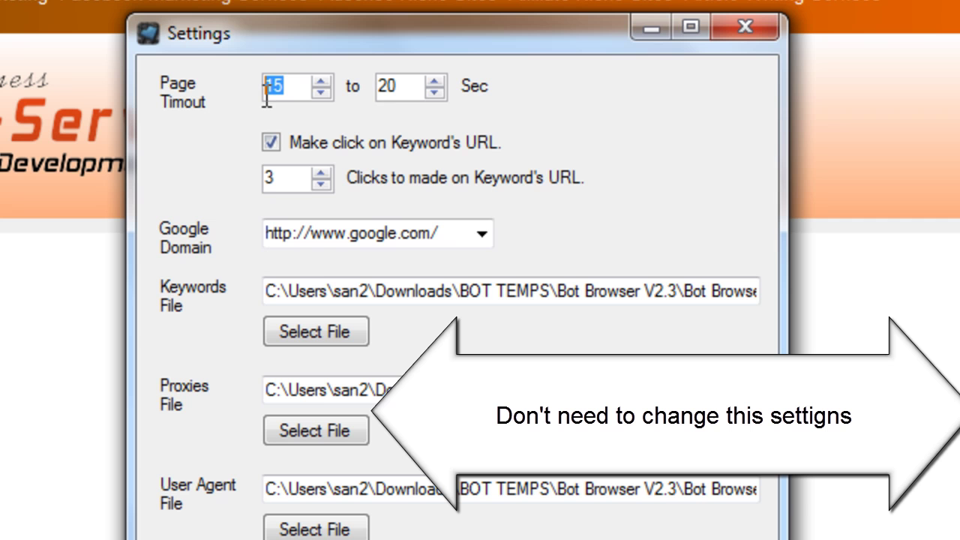
{"action": "mouse_move", "coordinate": [400, 87]}
{"action": "left_mouse_down"}
{"action": "mouse_move", "coordinate": [378, 87]}
{"action": "mouse_move", "coordinate": [387, 88]}
{"action": "left_mouse_up"}
{"action": "left_click", "coordinate": [389, 88]}
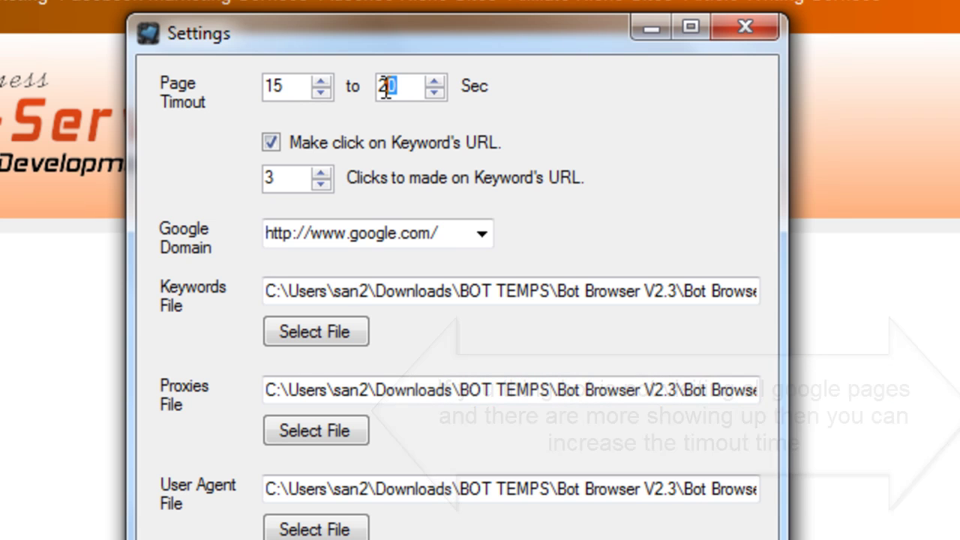
{"action": "left_click", "coordinate": [292, 86]}
{"action": "left_click_drag", "start_coordinate": [292, 85], "coordinate": [274, 88]}
{"action": "left_click", "coordinate": [290, 87]}
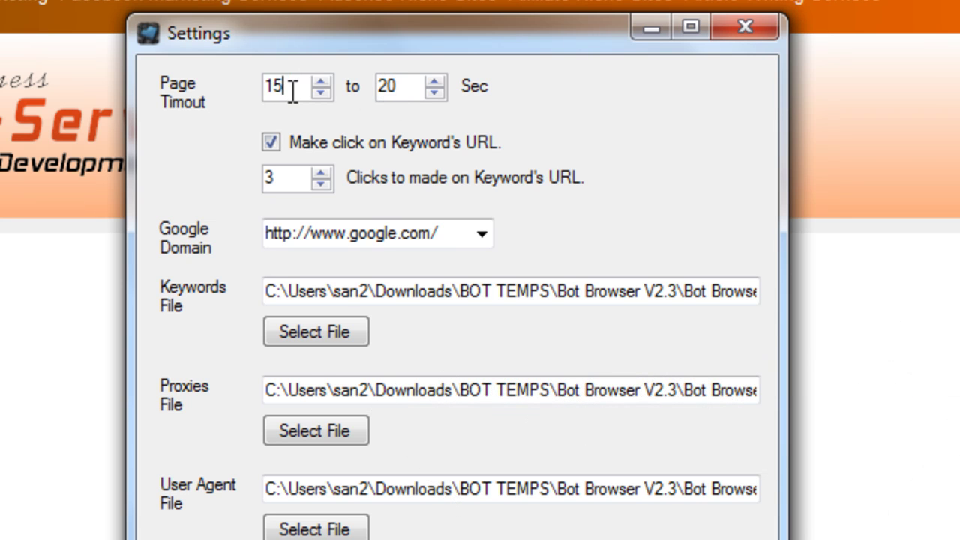
{"action": "double_click", "coordinate": [289, 88]}
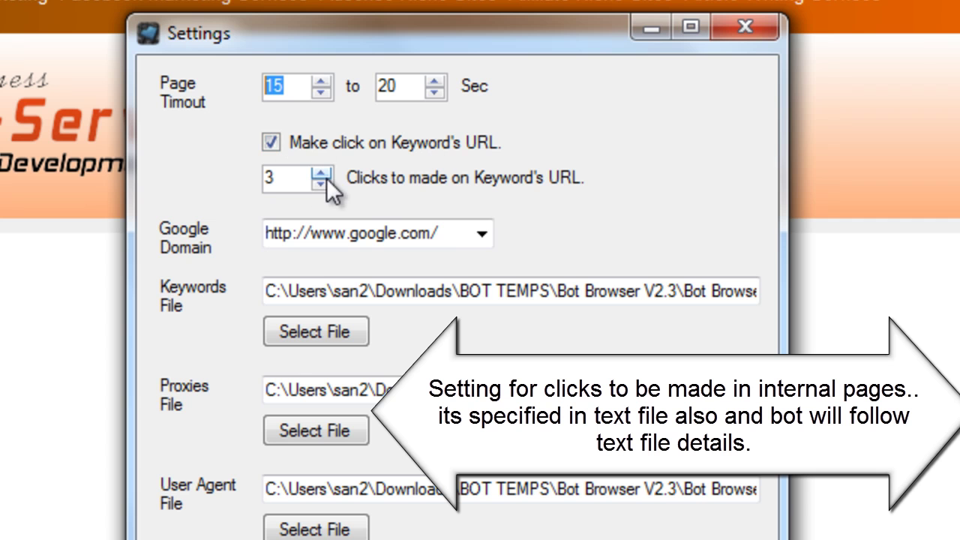
{"action": "double_click", "coordinate": [293, 179]}
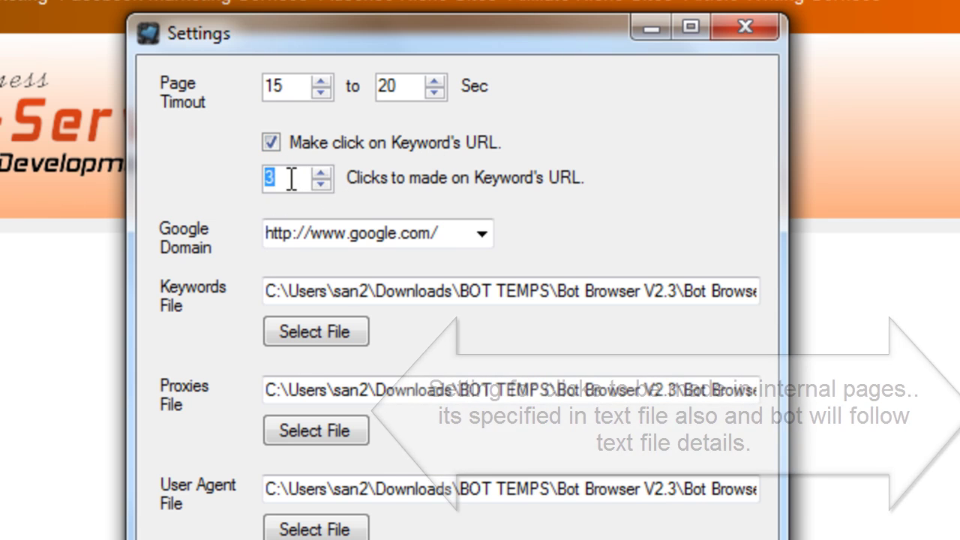
{"action": "left_click", "coordinate": [320, 173]}
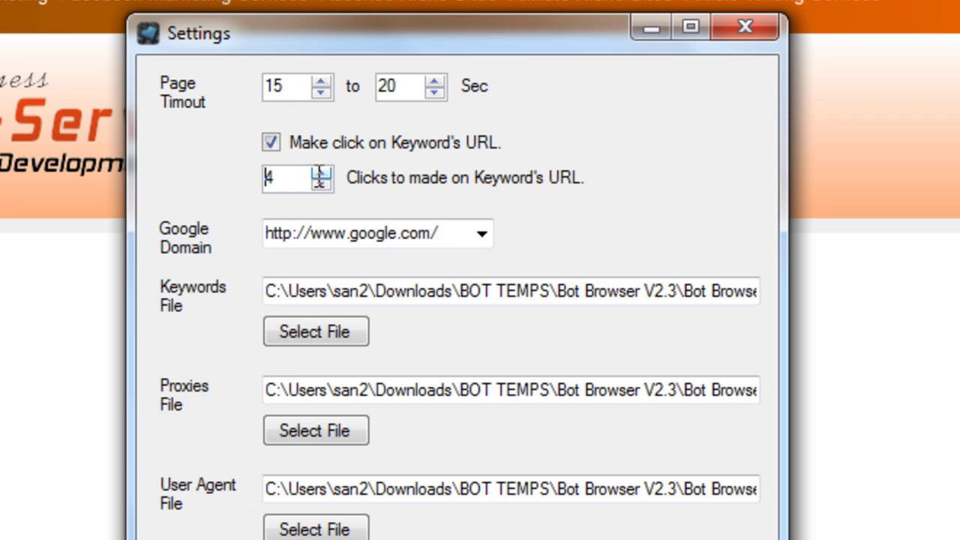
{"action": "left_click", "coordinate": [321, 185]}
{"action": "double_click", "coordinate": [278, 178]}
{"action": "left_click", "coordinate": [484, 231]}
{"action": "scroll", "coordinate": [480, 325], "scroll_direction": "up", "scroll_amount": 1}
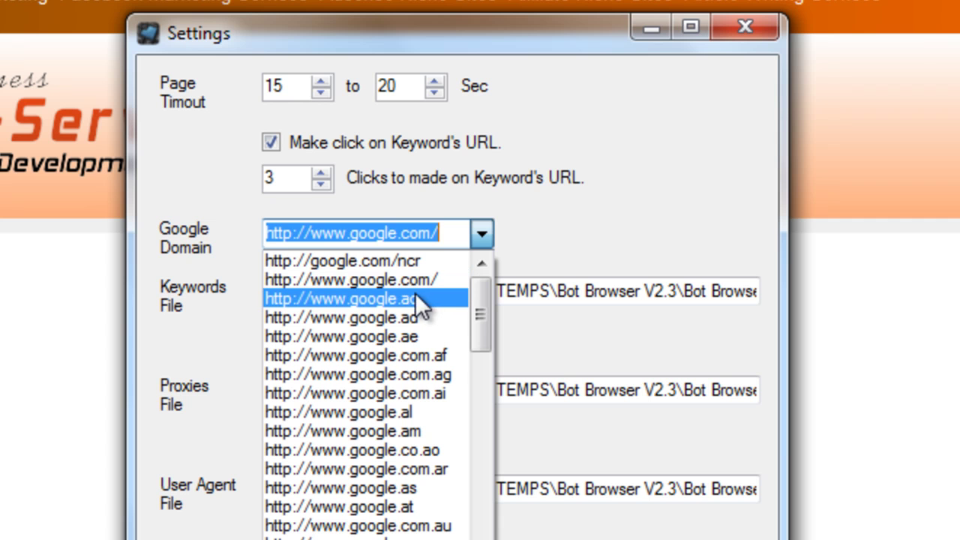
{"action": "scroll", "coordinate": [420, 461], "scroll_direction": "down", "scroll_amount": 1}
{"action": "scroll", "coordinate": [421, 460], "scroll_direction": "down", "scroll_amount": 5}
{"action": "scroll", "coordinate": [422, 461], "scroll_direction": "down", "scroll_amount": 5}
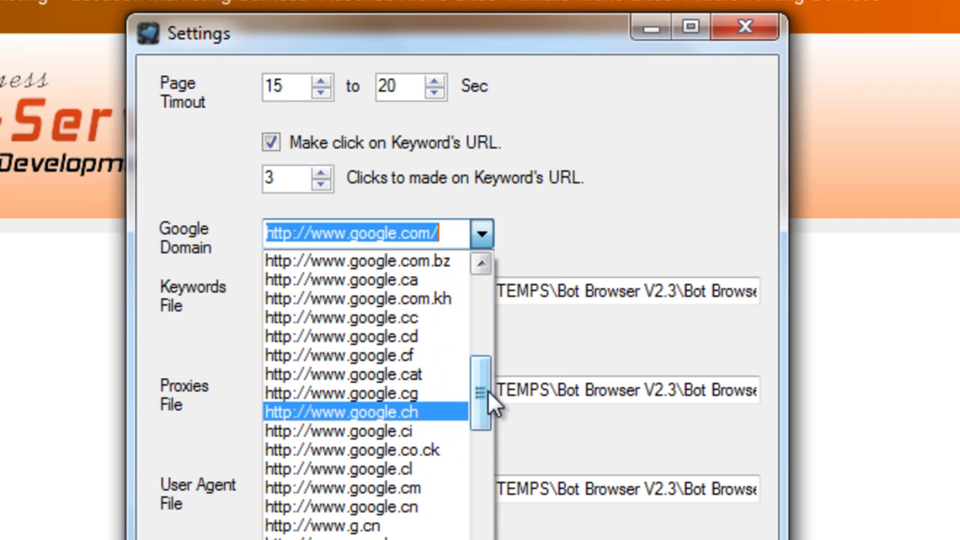
{"action": "mouse_move", "coordinate": [488, 390]}
{"action": "left_mouse_down"}
{"action": "mouse_move", "coordinate": [483, 532]}
{"action": "mouse_move", "coordinate": [495, 470]}
{"action": "mouse_move", "coordinate": [500, 290]}
{"action": "left_mouse_up"}
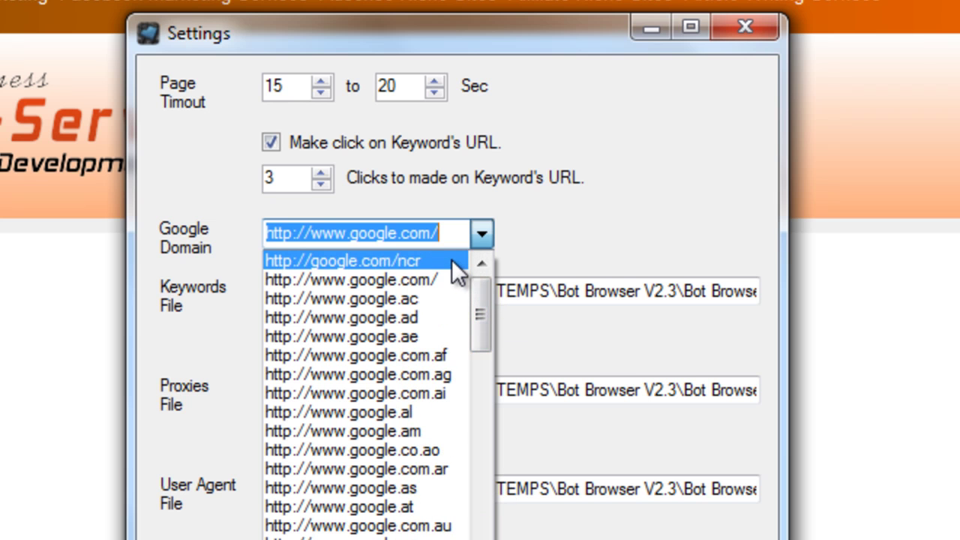
{"action": "left_click", "coordinate": [441, 282]}
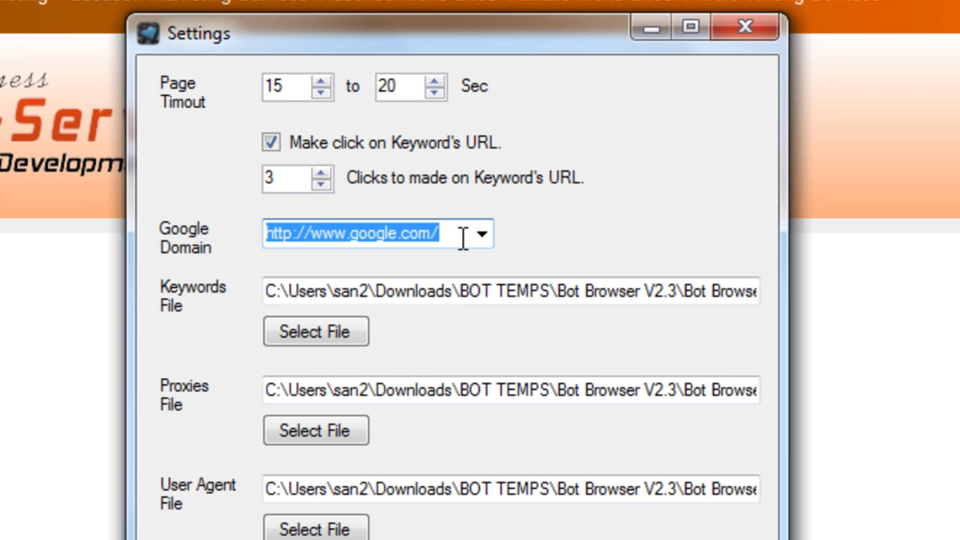
{"action": "left_click", "coordinate": [482, 235]}
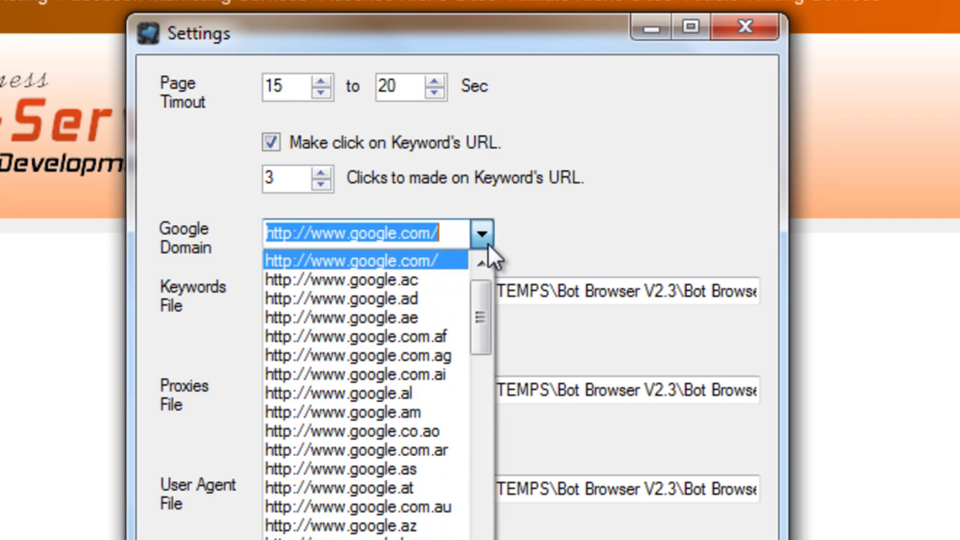
{"action": "left_click", "coordinate": [486, 261]}
{"action": "left_click", "coordinate": [413, 261]}
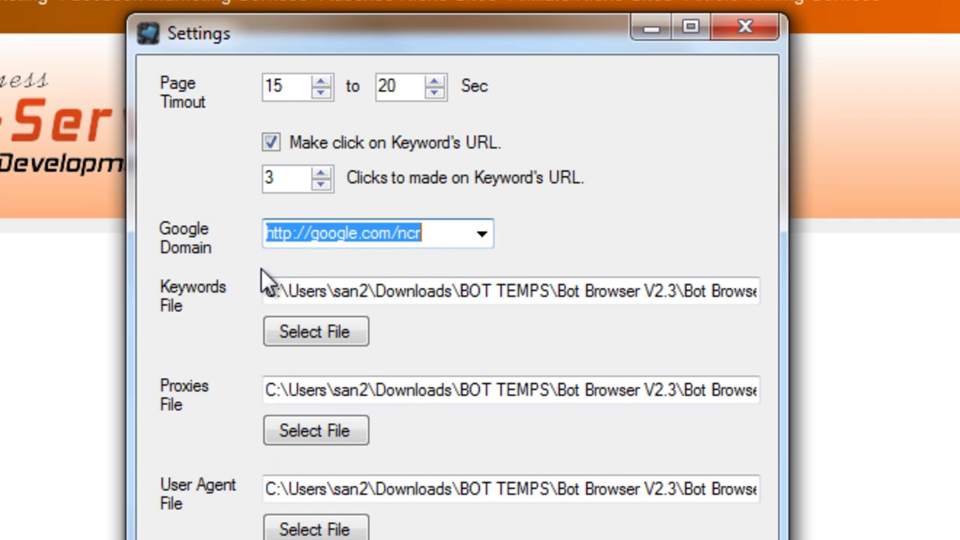
{"action": "left_click", "coordinate": [436, 240]}
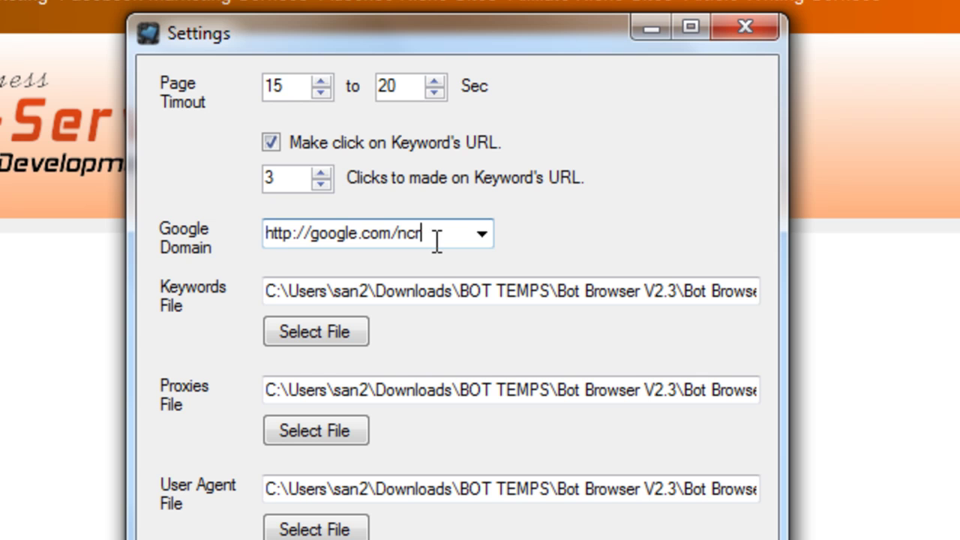
{"action": "left_click", "coordinate": [482, 232]}
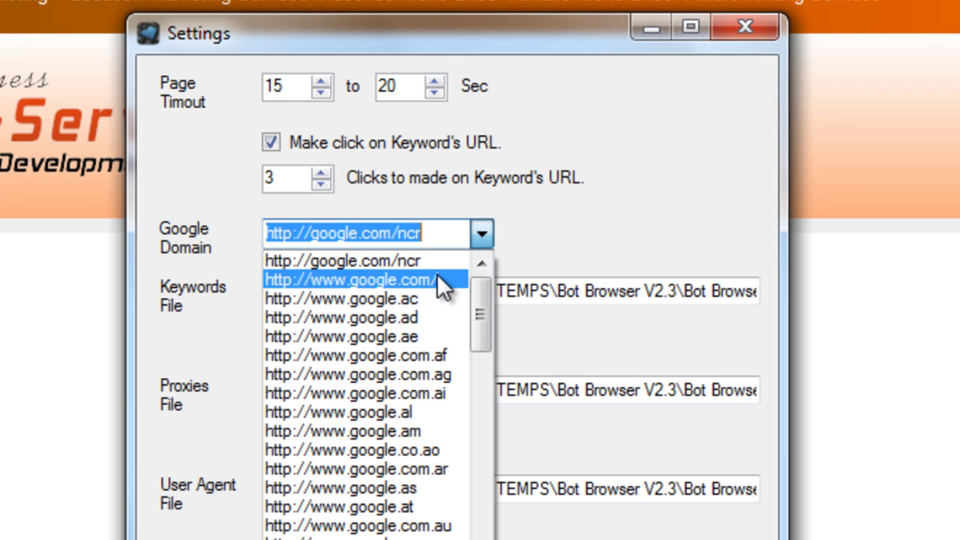
{"action": "left_click_drag", "start_coordinate": [485, 330], "coordinate": [482, 347]}
{"action": "scroll", "coordinate": [430, 472], "scroll_direction": "down", "scroll_amount": 3}
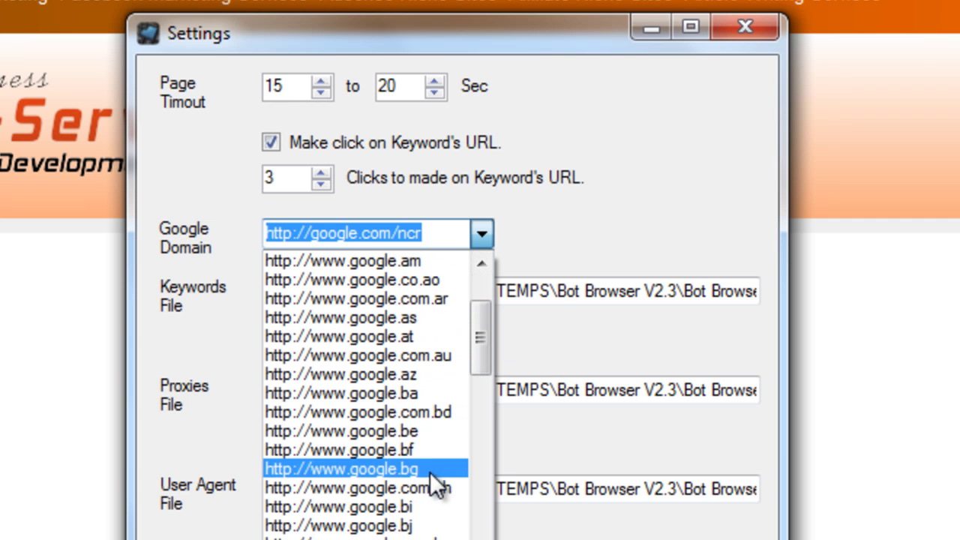
{"action": "left_click", "coordinate": [428, 468]}
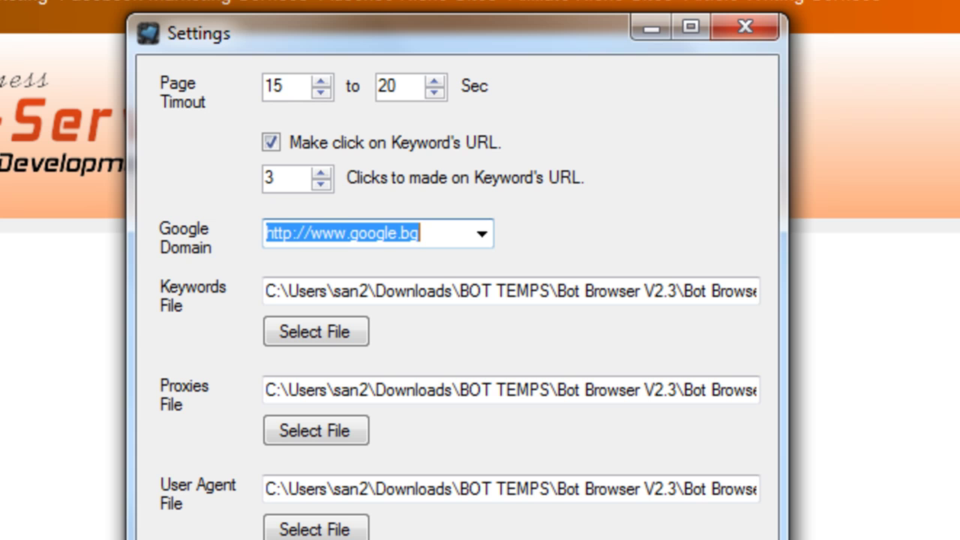
{"action": "left_click", "coordinate": [279, 292]}
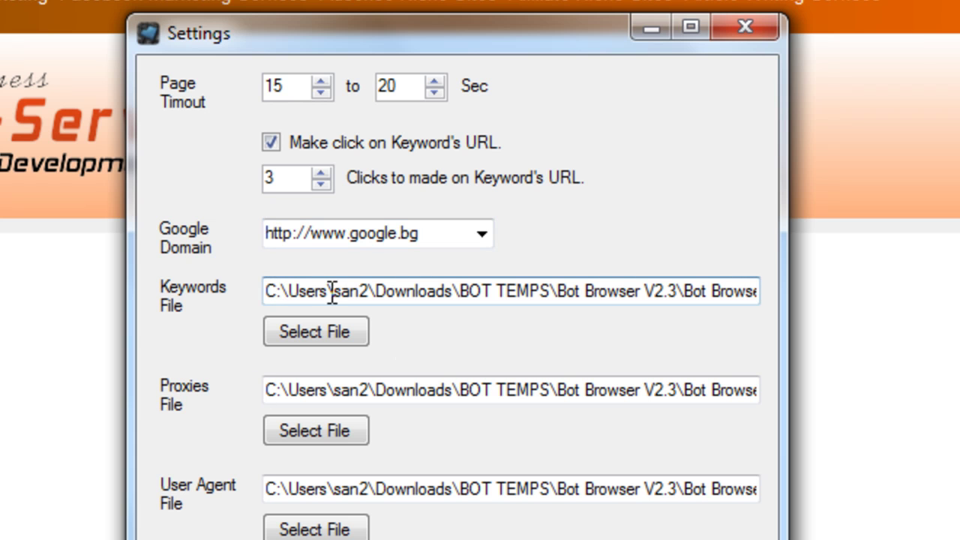
{"action": "left_click", "coordinate": [542, 291]}
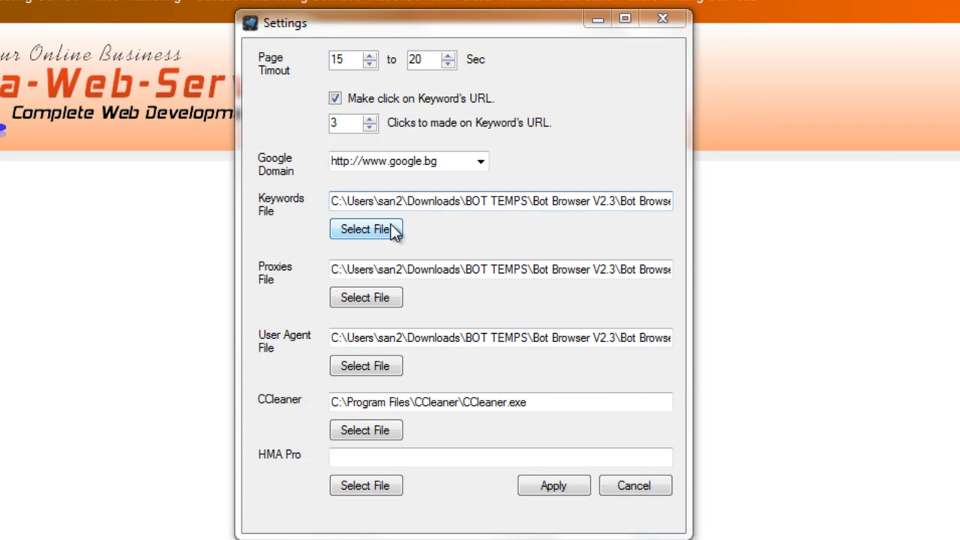
{"action": "left_click", "coordinate": [391, 228]}
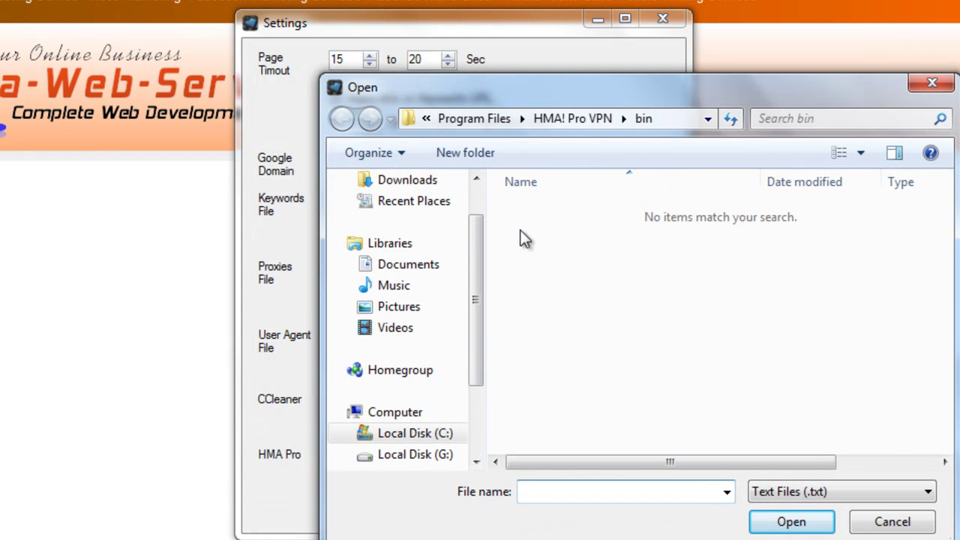
{"action": "scroll", "coordinate": [480, 206], "scroll_direction": "up", "scroll_amount": 2}
{"action": "left_click", "coordinate": [411, 233]}
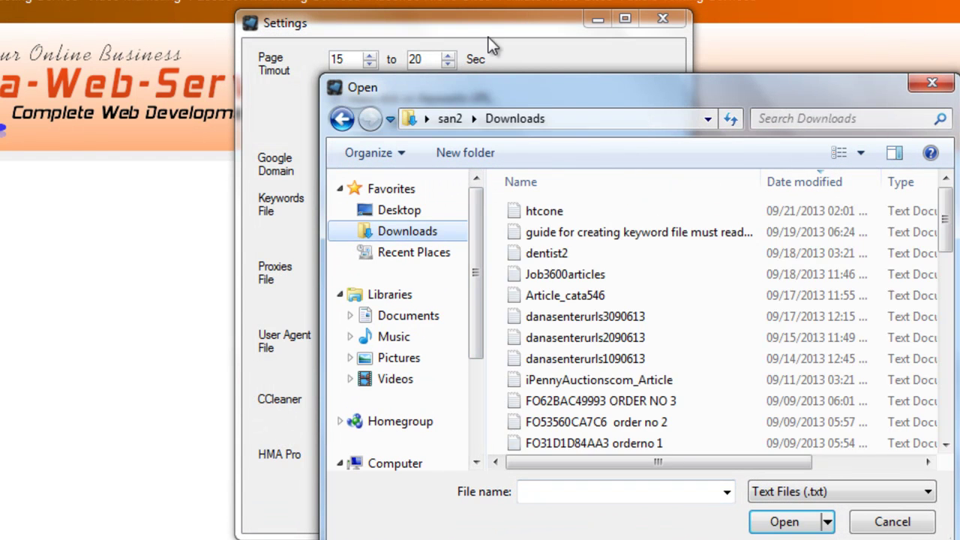
{"action": "left_click", "coordinate": [653, 258]}
{"action": "scroll", "coordinate": [660, 285], "scroll_direction": "down", "scroll_amount": 4}
{"action": "scroll", "coordinate": [705, 367], "scroll_direction": "down", "scroll_amount": 2}
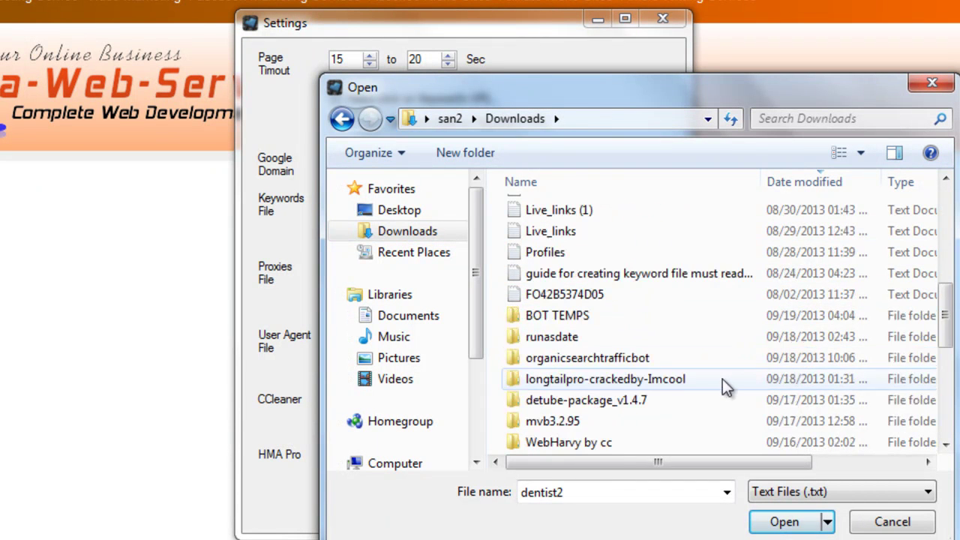
{"action": "double_click", "coordinate": [617, 319]}
{"action": "double_click", "coordinate": [581, 211]}
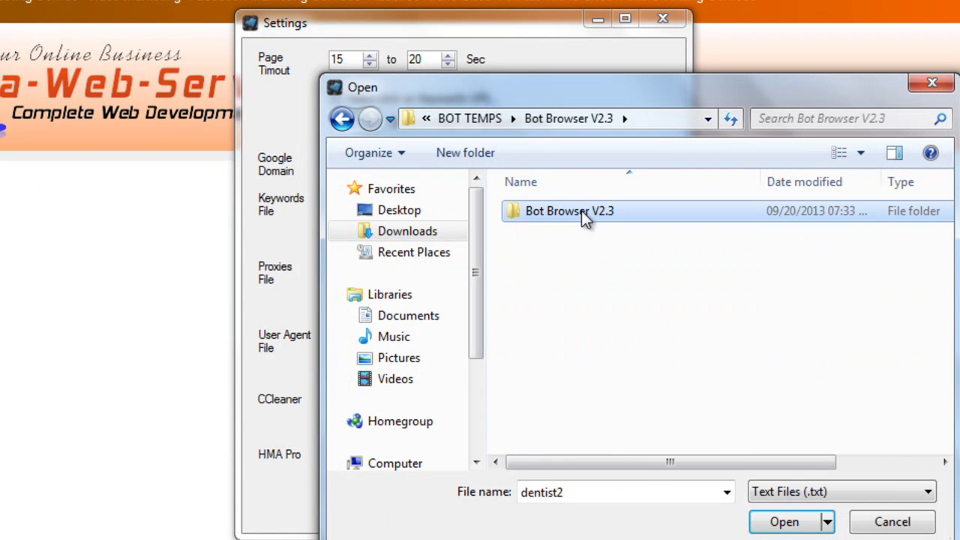
{"action": "double_click", "coordinate": [581, 211]}
{"action": "left_click", "coordinate": [574, 276]}
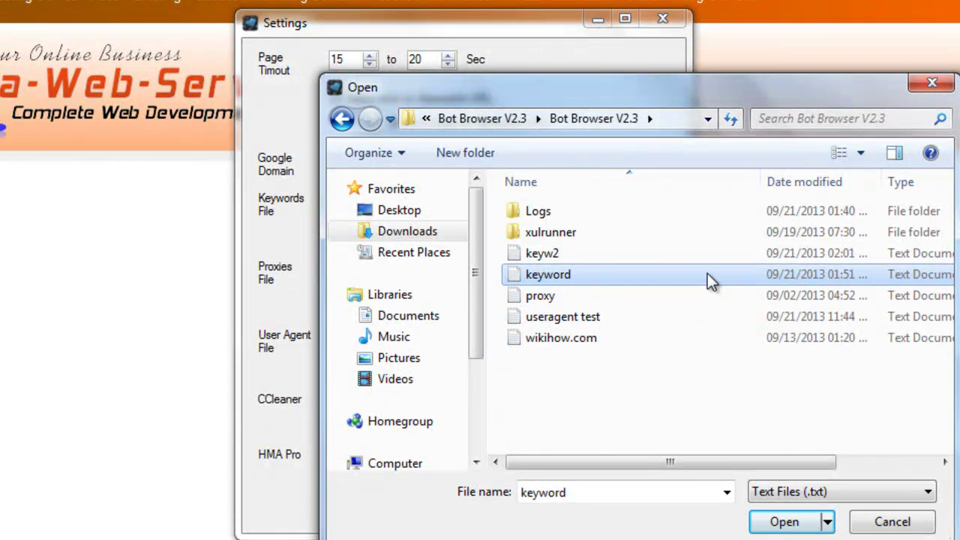
{"action": "left_click", "coordinate": [793, 520]}
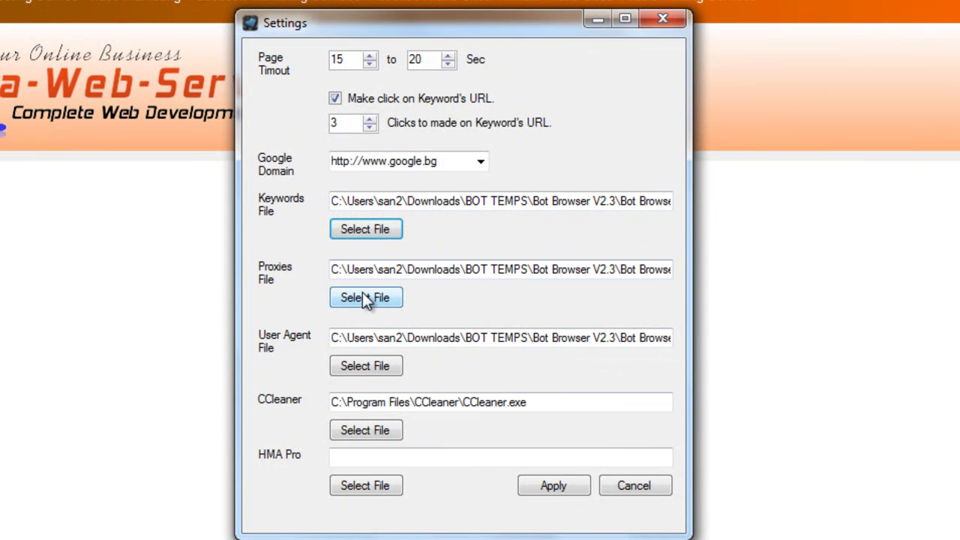
Pick the proxy text file in the Proxies file chooser after confirming in Notepad it is empty
{"action": "left_click", "coordinate": [362, 296]}
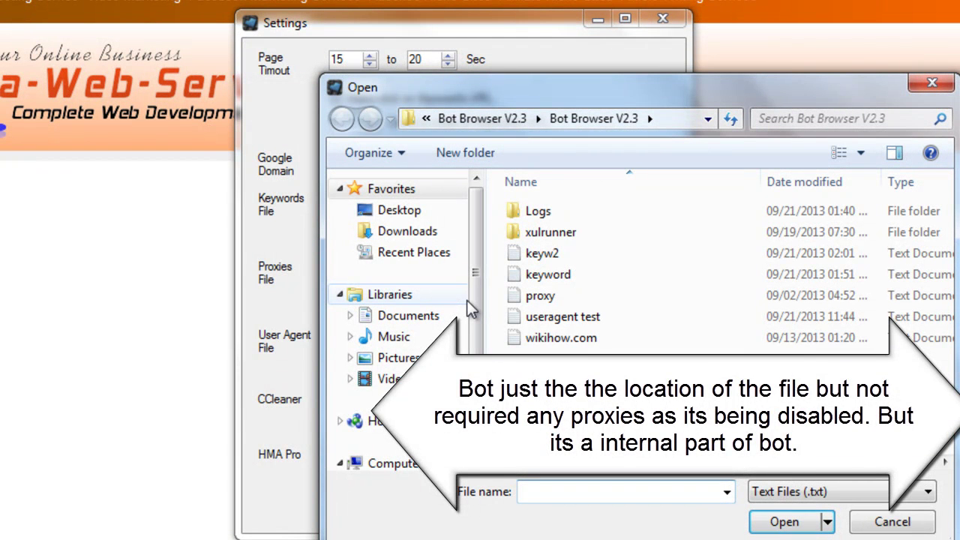
{"action": "left_click", "coordinate": [516, 297]}
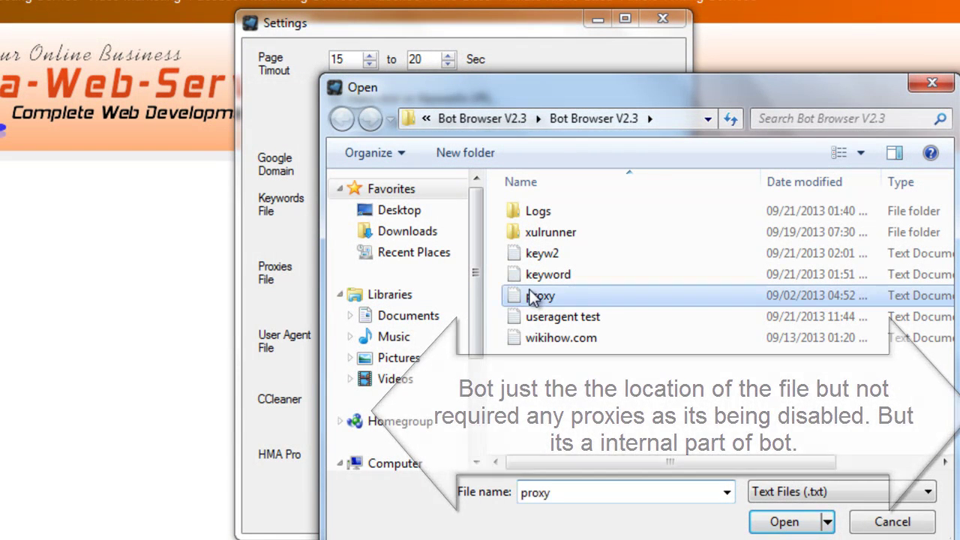
{"action": "right_click", "coordinate": [525, 296]}
{"action": "left_click", "coordinate": [623, 177]}
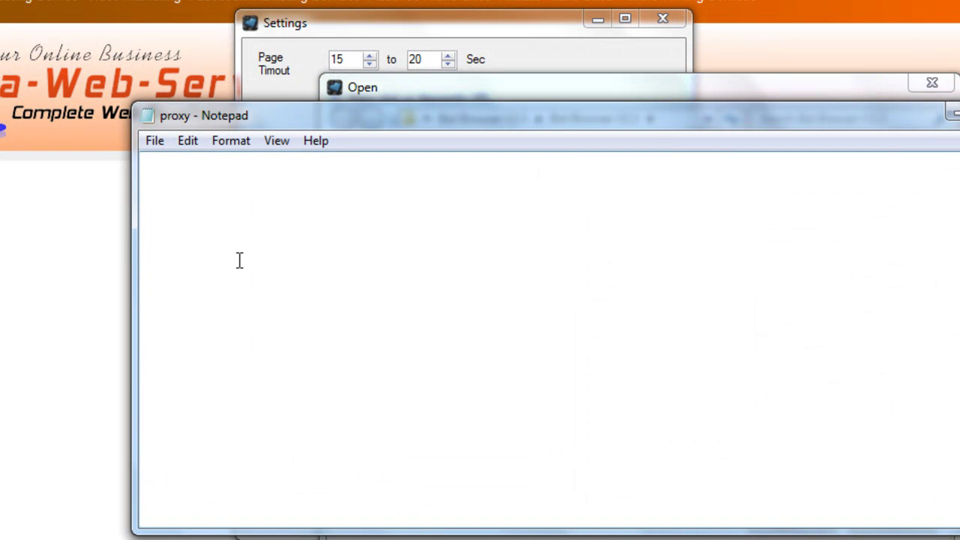
{"action": "key", "text": "alt+F4"}
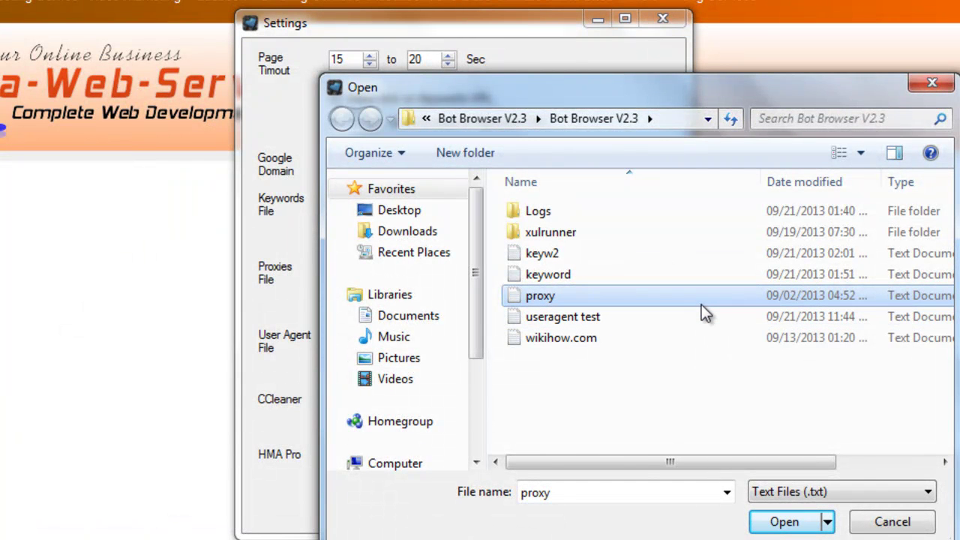
{"action": "mouse_move", "coordinate": [716, 300]}
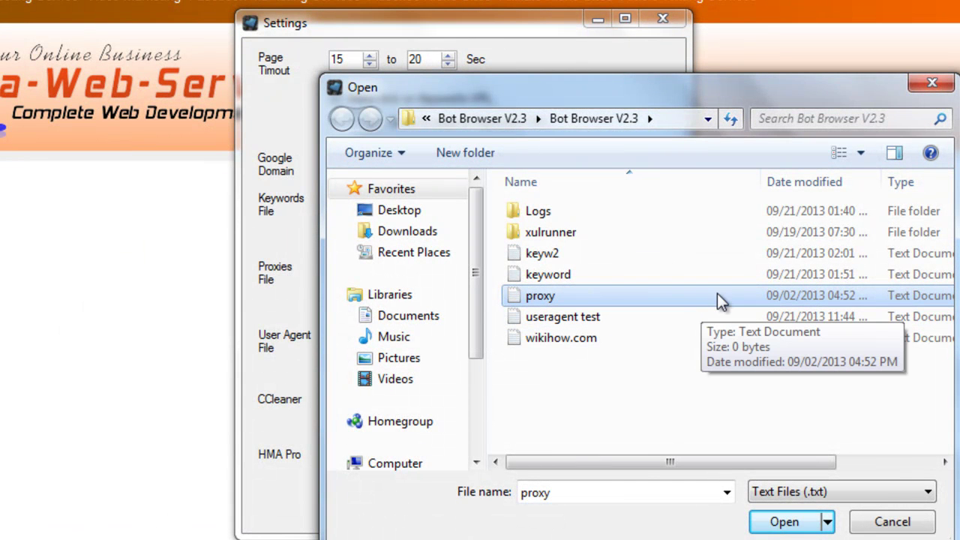
{"action": "key", "text": "F2"}
{"action": "key", "text": "Escape"}
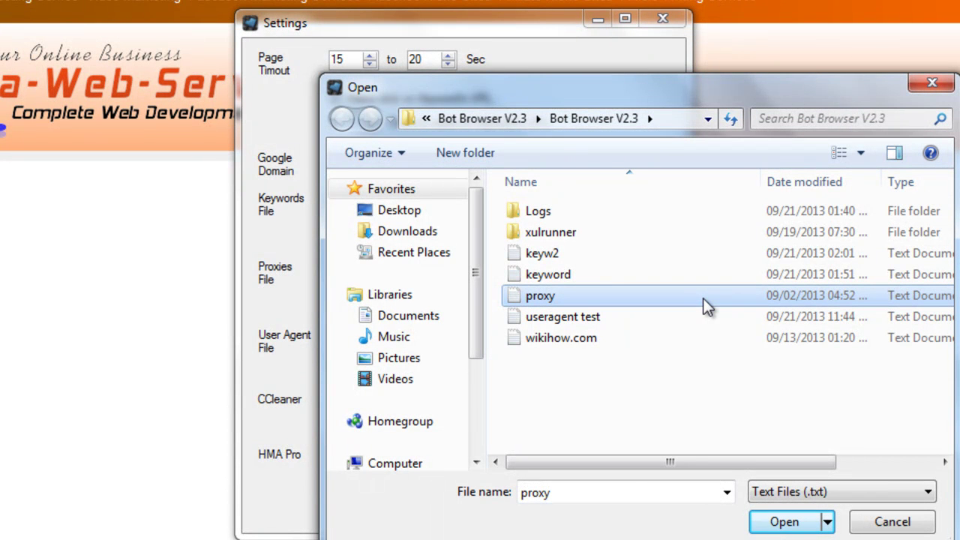
Confirm proxy.txt as the Proxies File
{"action": "left_click", "coordinate": [788, 522]}
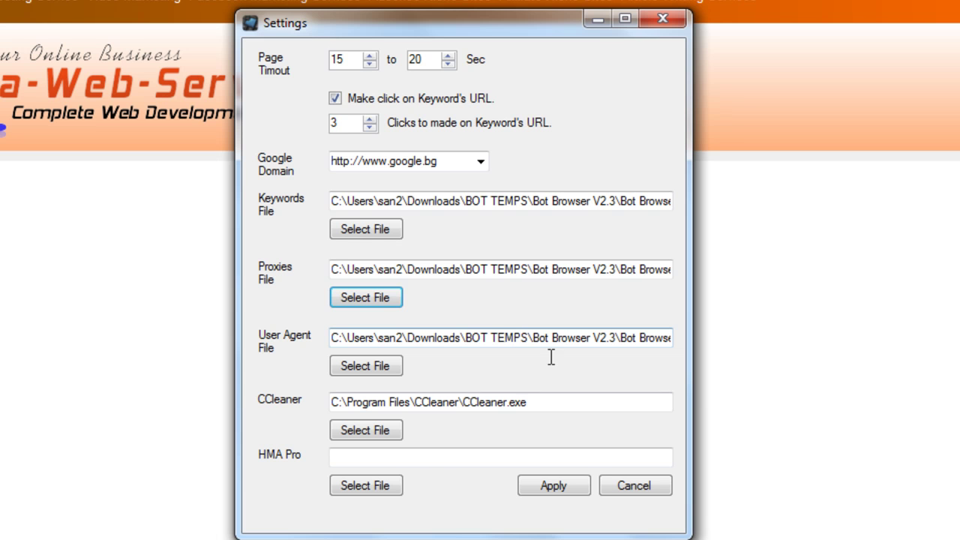
{"action": "left_click", "coordinate": [592, 337]}
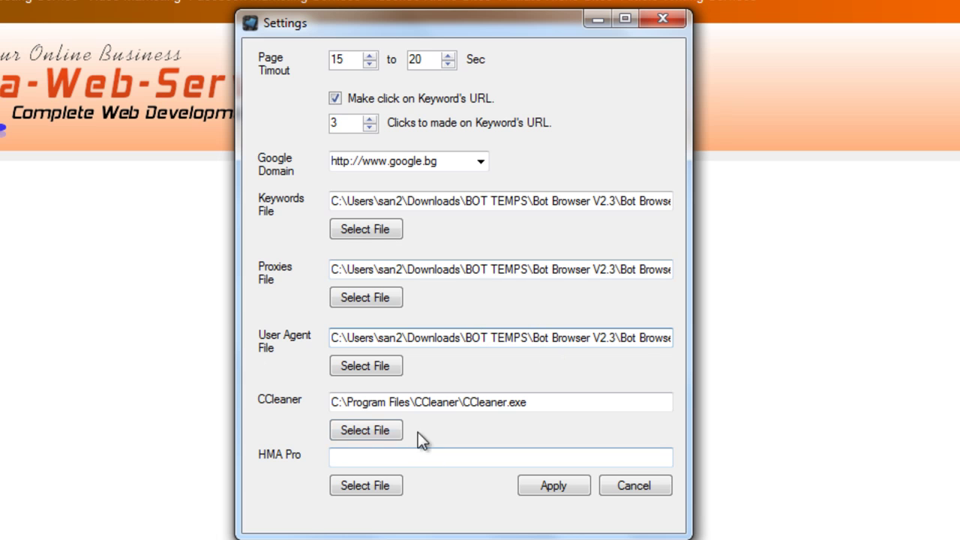
{"action": "mouse_move", "coordinate": [545, 405]}
{"action": "left_mouse_down"}
{"action": "mouse_move", "coordinate": [465, 405]}
{"action": "mouse_move", "coordinate": [539, 402]}
{"action": "left_mouse_up"}
{"action": "left_click", "coordinate": [465, 405]}
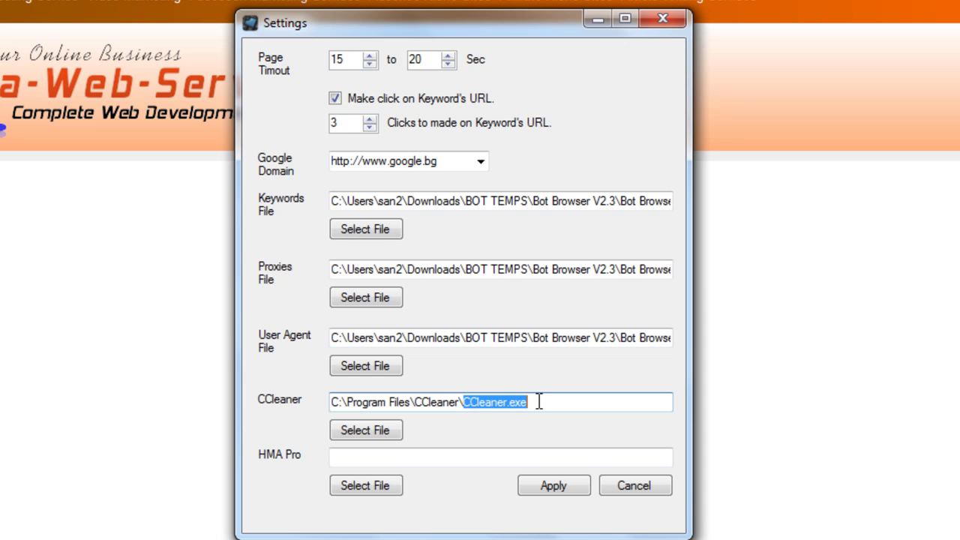
{"action": "left_click", "coordinate": [538, 402]}
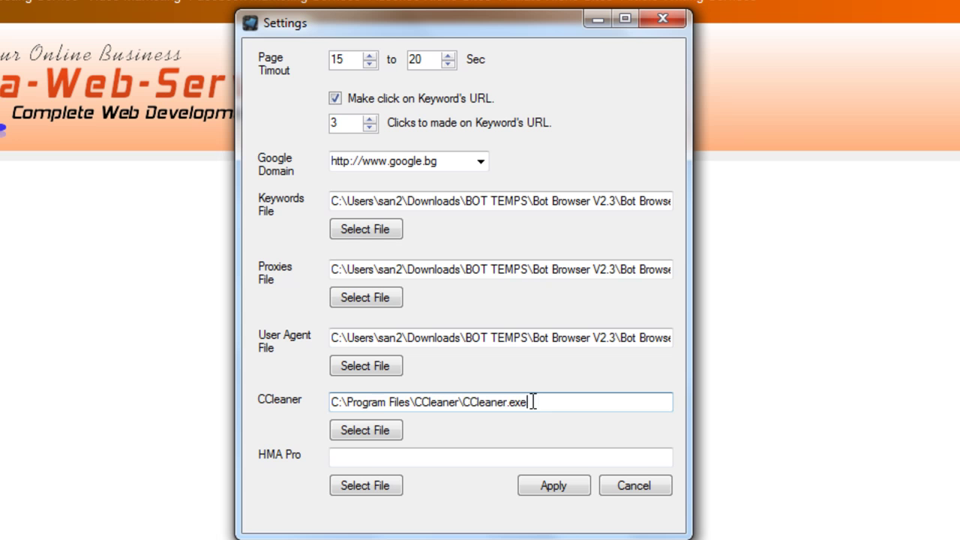
{"action": "left_click_drag", "start_coordinate": [531, 402], "coordinate": [330, 403]}
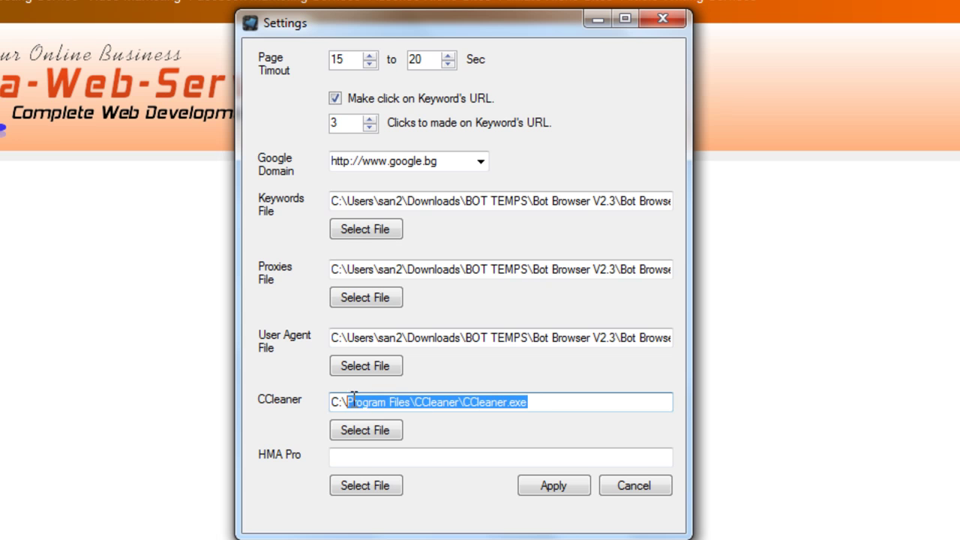
{"action": "left_click", "coordinate": [545, 402]}
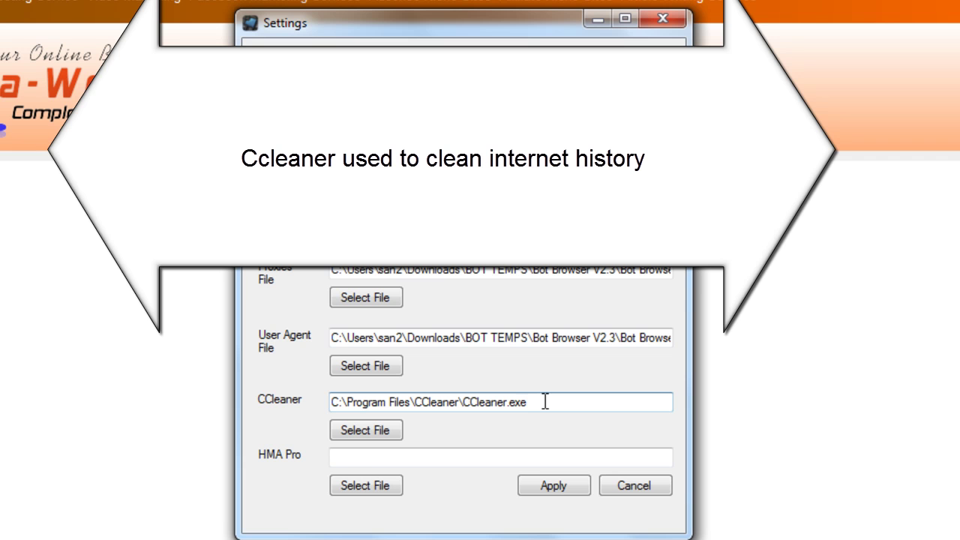
{"action": "mouse_move", "coordinate": [545, 402]}
{"action": "left_mouse_down"}
{"action": "mouse_move", "coordinate": [332, 403]}
{"action": "mouse_move", "coordinate": [538, 405]}
{"action": "left_mouse_up"}
{"action": "left_click", "coordinate": [332, 405]}
{"action": "left_click", "coordinate": [538, 405]}
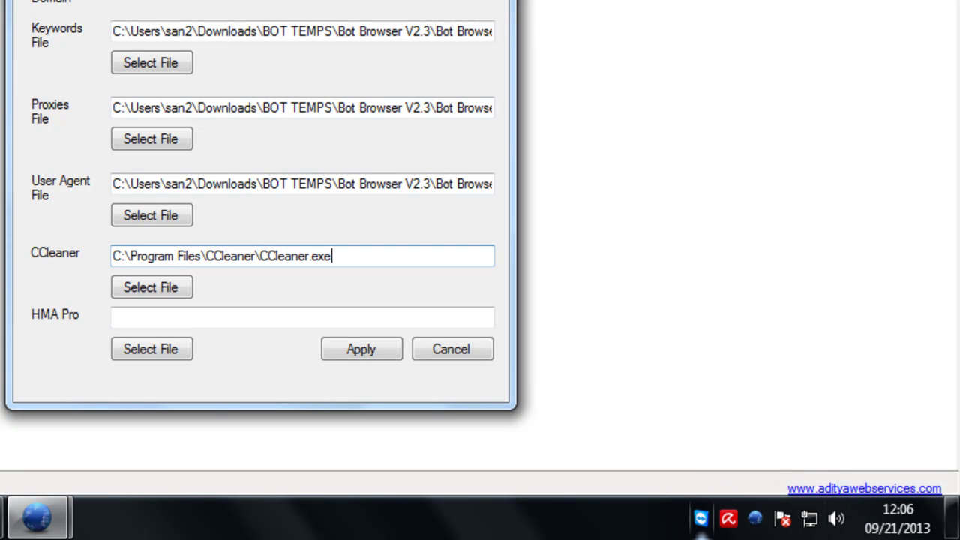
Turn 'Always show all icons' off, check the tray, then turn it back on and close
{"action": "right_click", "coordinate": [538, 530]}
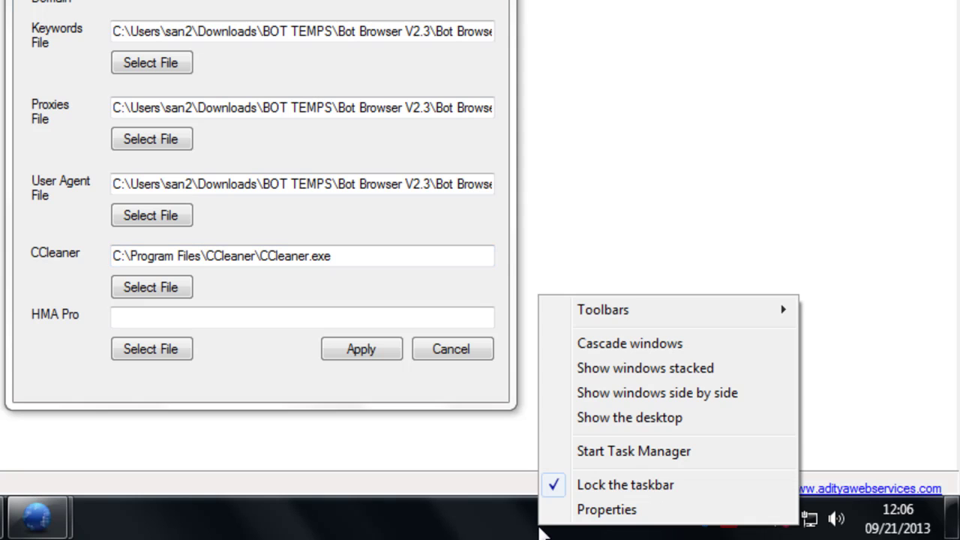
{"action": "left_click", "coordinate": [585, 510]}
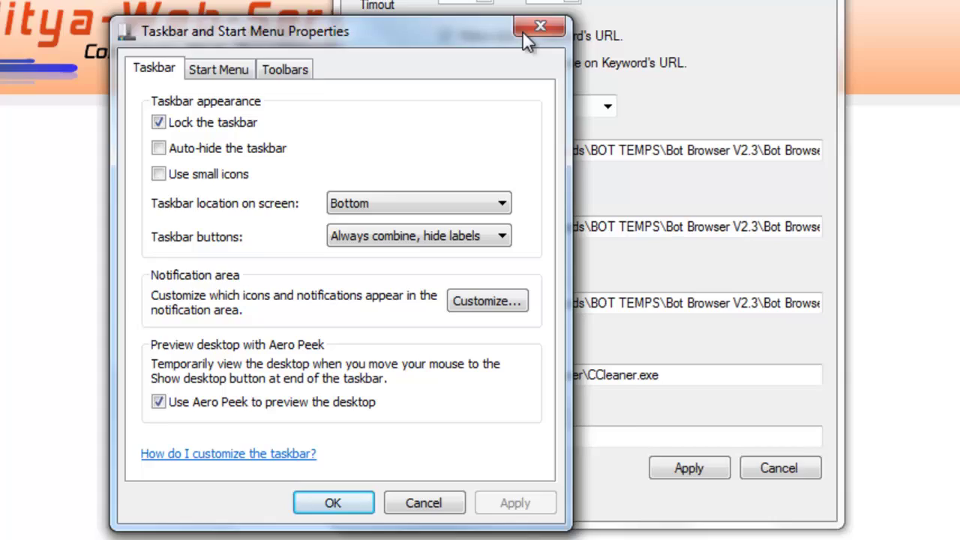
{"action": "left_click", "coordinate": [528, 30]}
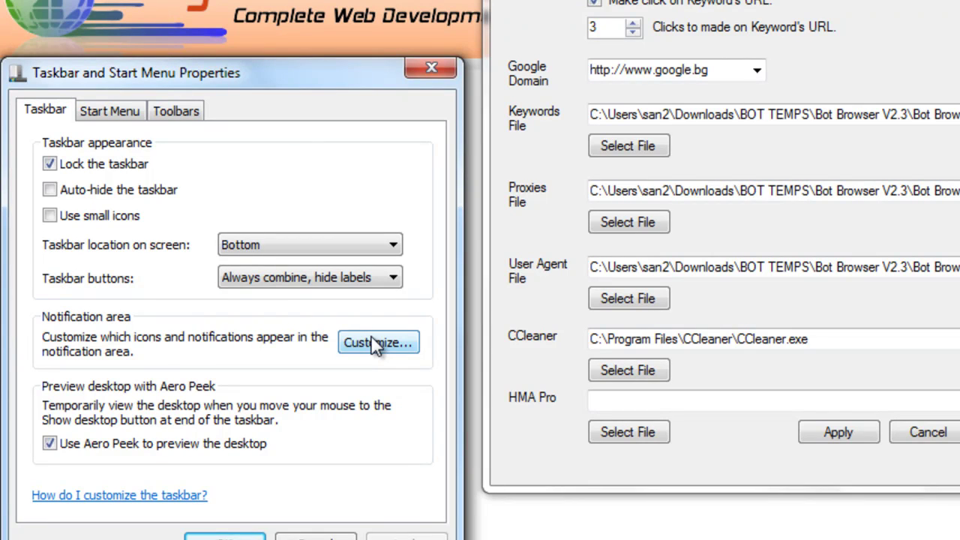
{"action": "left_click", "coordinate": [375, 343]}
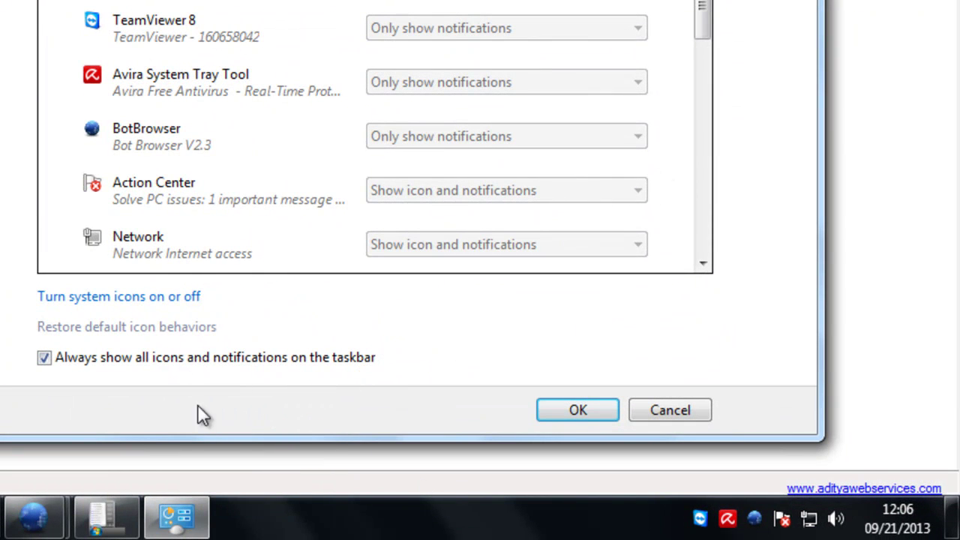
{"action": "left_click", "coordinate": [48, 362]}
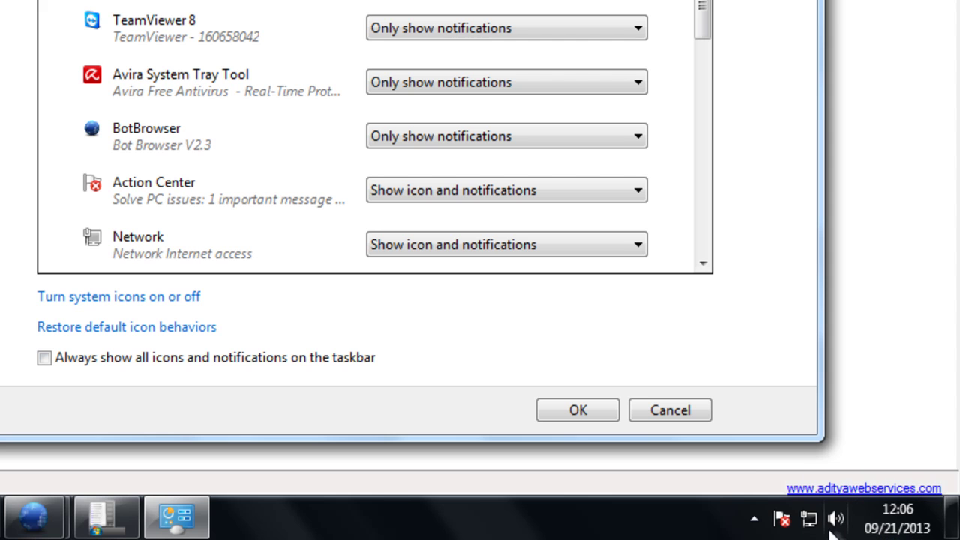
{"action": "left_click", "coordinate": [755, 519]}
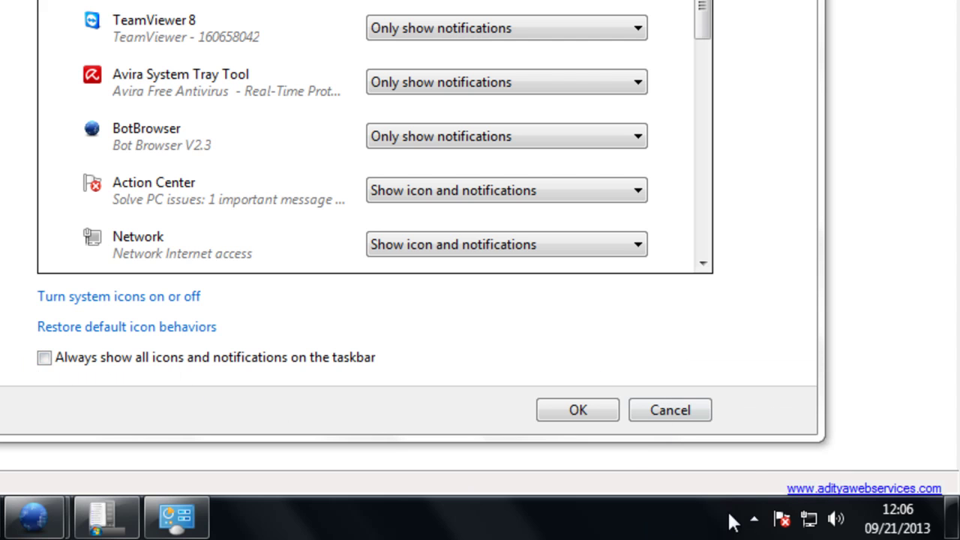
{"action": "left_click", "coordinate": [755, 519]}
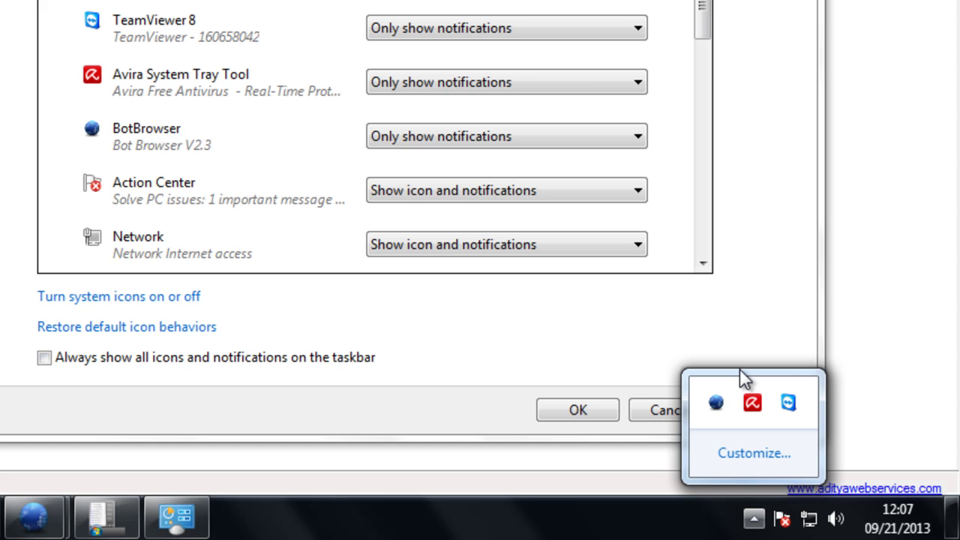
{"action": "left_click", "coordinate": [651, 317]}
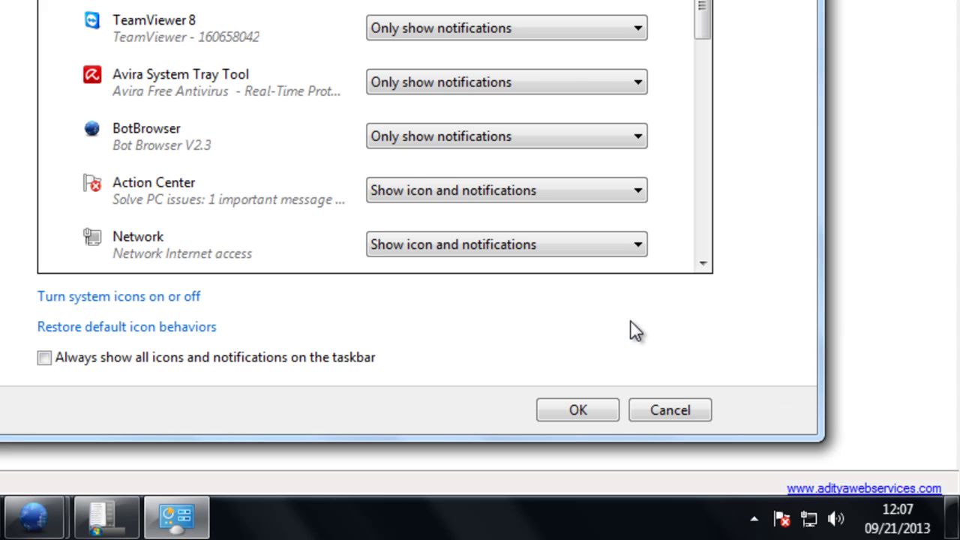
{"action": "left_click", "coordinate": [314, 360]}
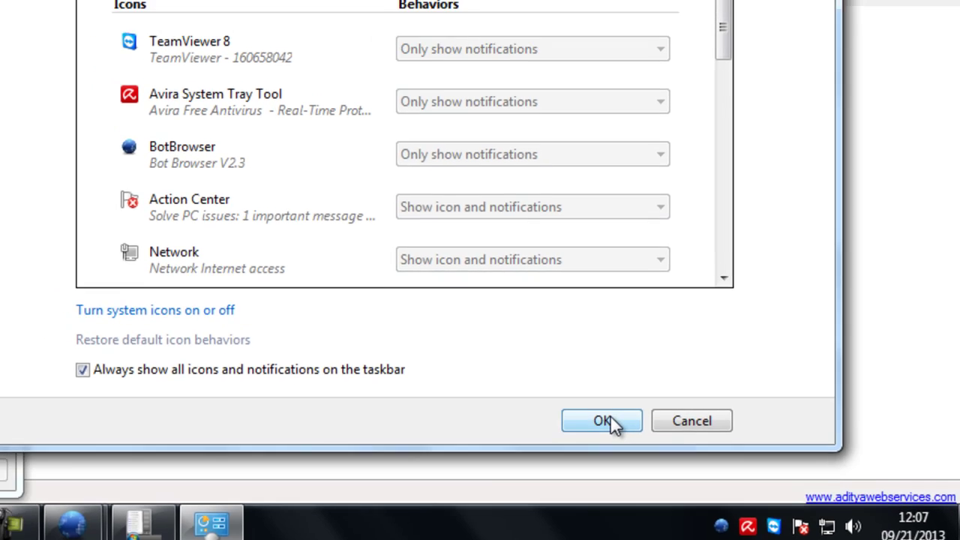
{"action": "left_click", "coordinate": [586, 412]}
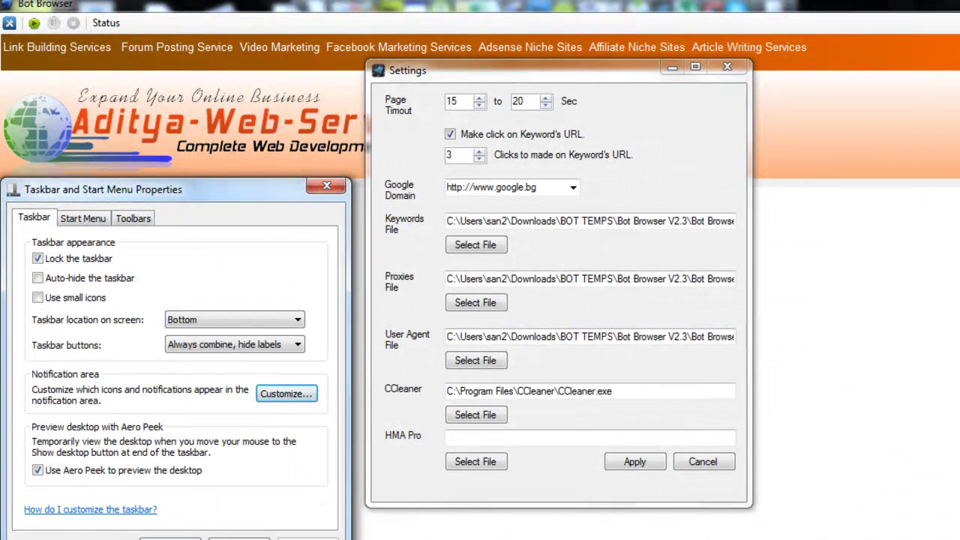
Open the HMA Pro file chooser and browse to C:\Program Files
{"action": "left_click", "coordinate": [570, 480]}
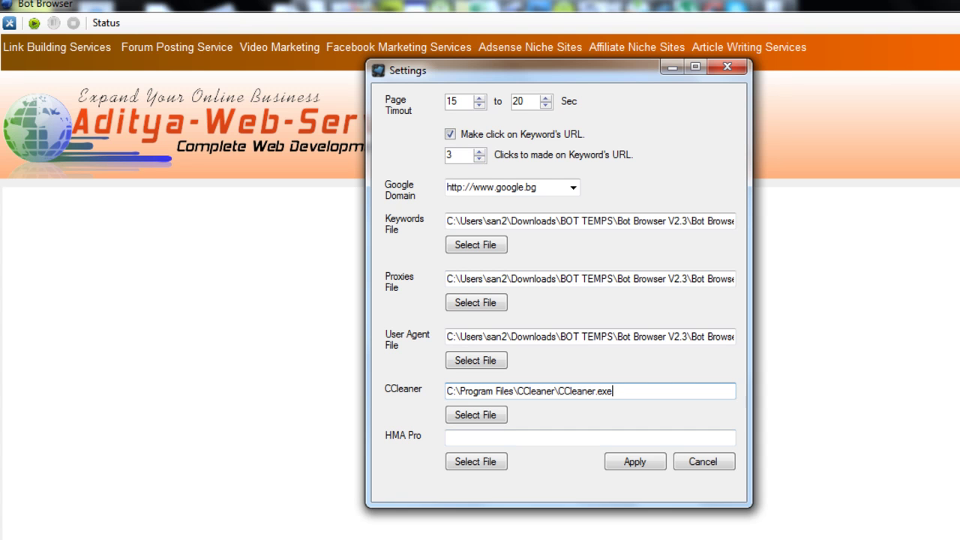
{"action": "left_click", "coordinate": [470, 438]}
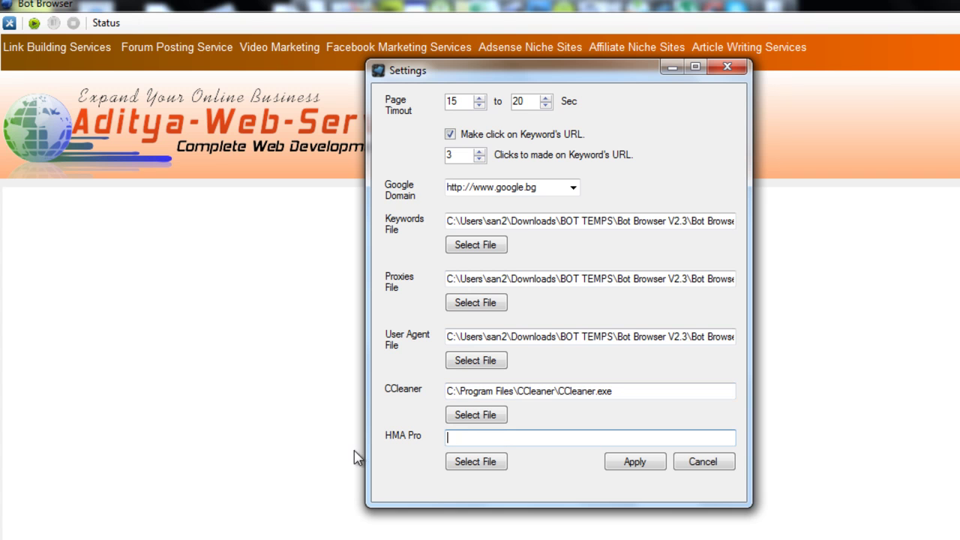
{"action": "left_click", "coordinate": [498, 471]}
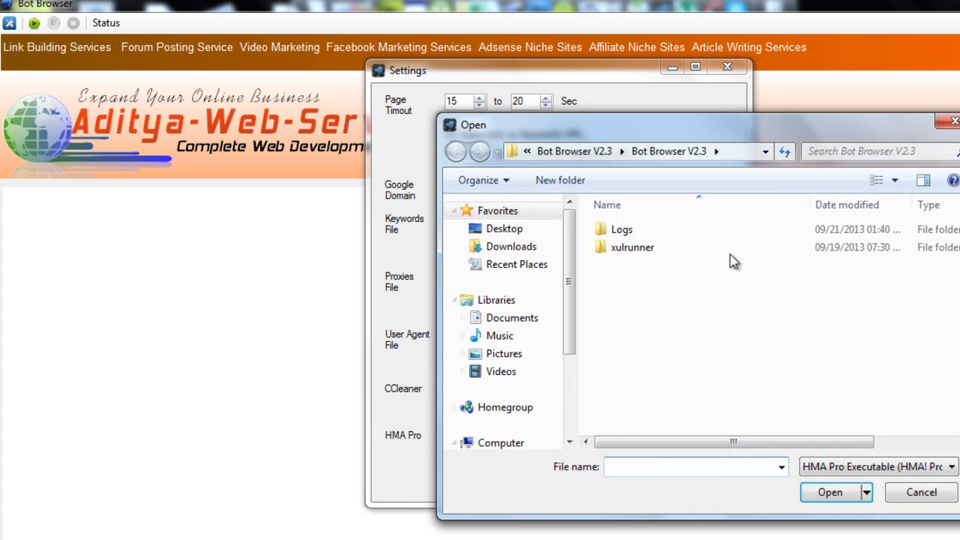
{"action": "left_click_drag", "start_coordinate": [780, 124], "coordinate": [852, 111]}
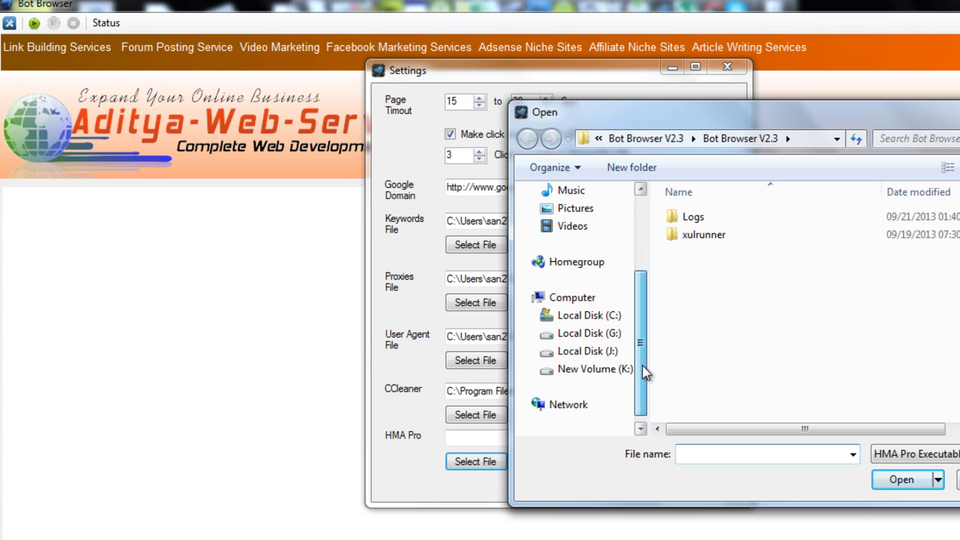
{"action": "mouse_move", "coordinate": [589, 315]}
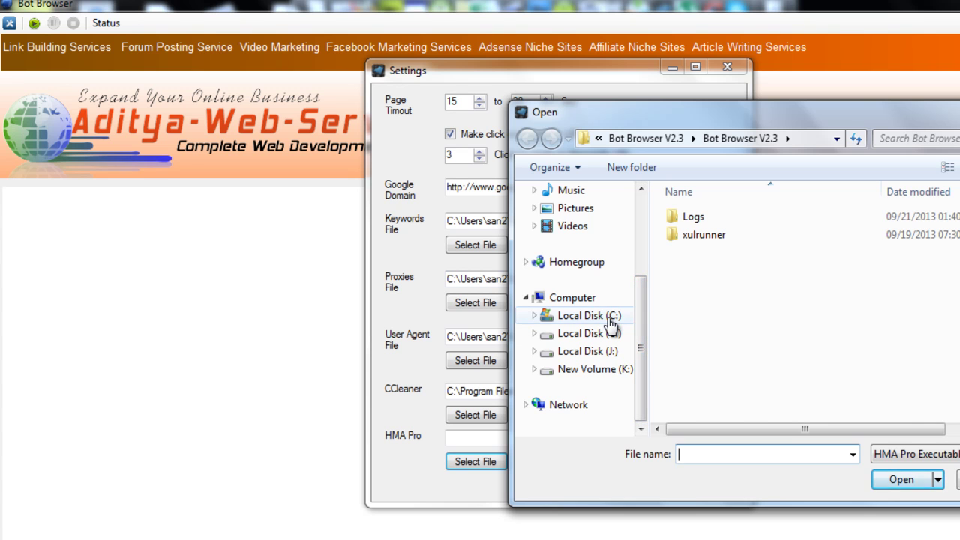
{"action": "left_click", "coordinate": [609, 319]}
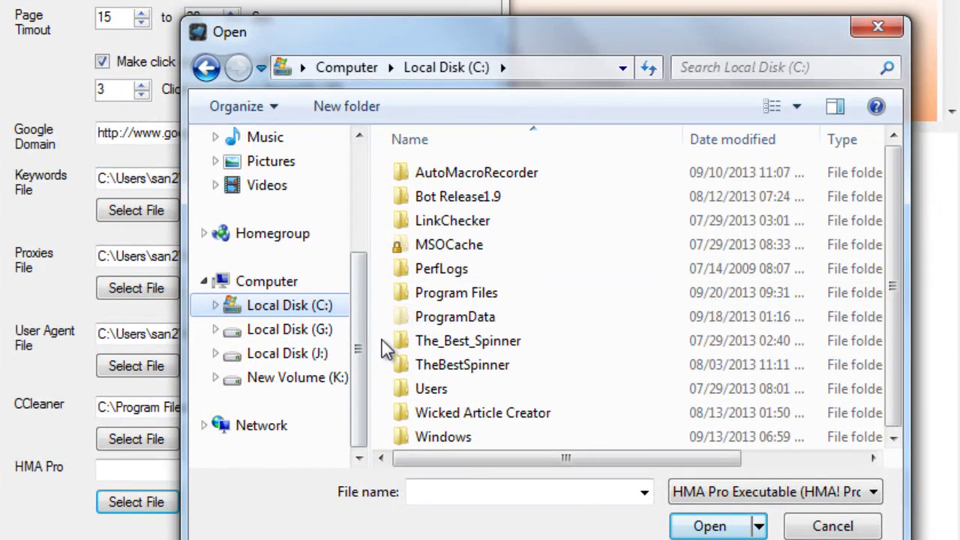
{"action": "left_click", "coordinate": [491, 294]}
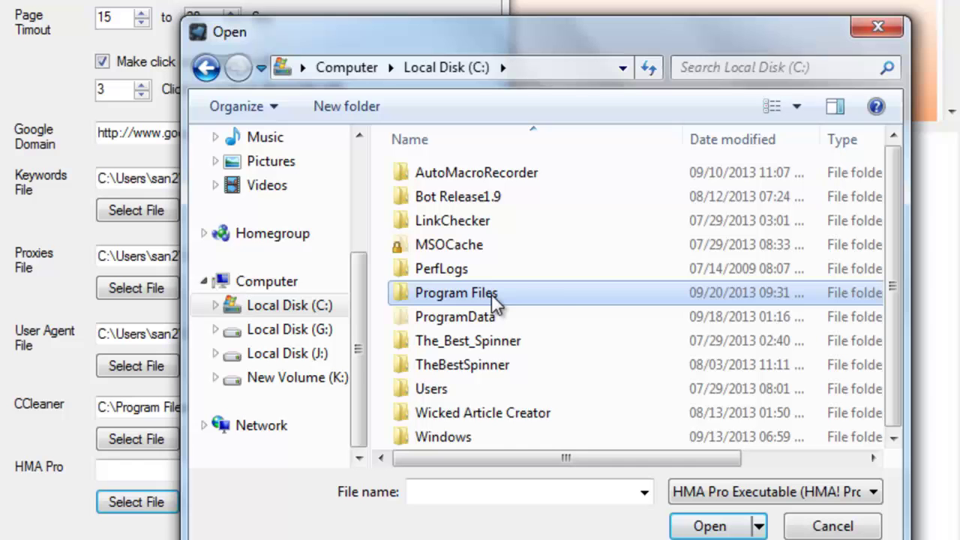
{"action": "left_click", "coordinate": [538, 323]}
{"action": "left_click", "coordinate": [537, 291]}
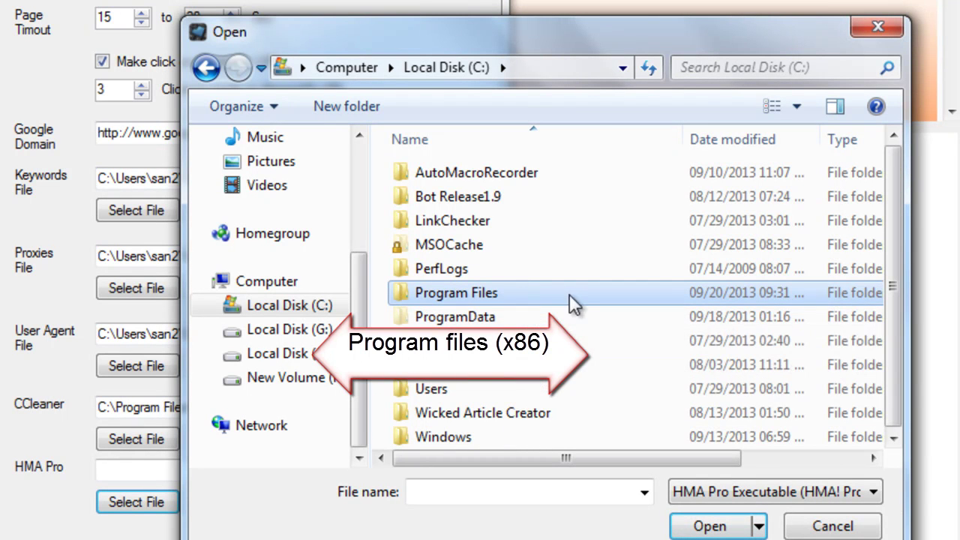
{"action": "left_click", "coordinate": [572, 309]}
{"action": "left_click", "coordinate": [572, 294]}
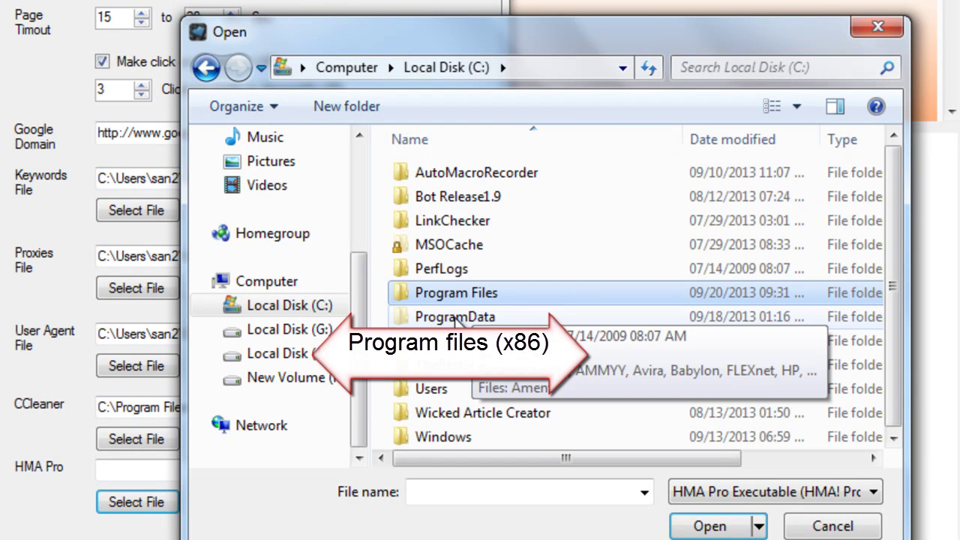
{"action": "double_click", "coordinate": [557, 295]}
Choose HMA! Pro VPN.exe from the HMA! Pro VPN\bin folder as the HMA Pro path
{"action": "scroll", "coordinate": [547, 293], "scroll_direction": "down", "scroll_amount": 1}
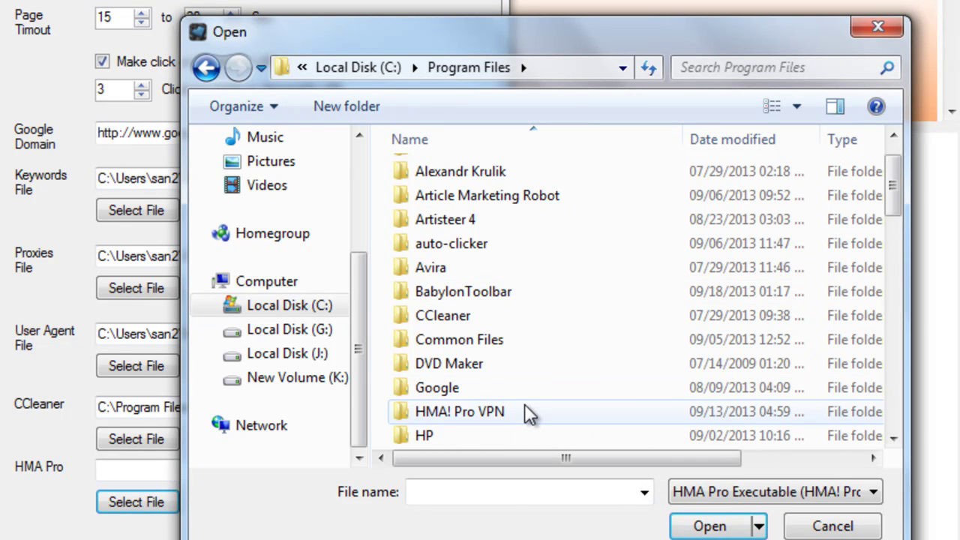
{"action": "left_click", "coordinate": [206, 68]}
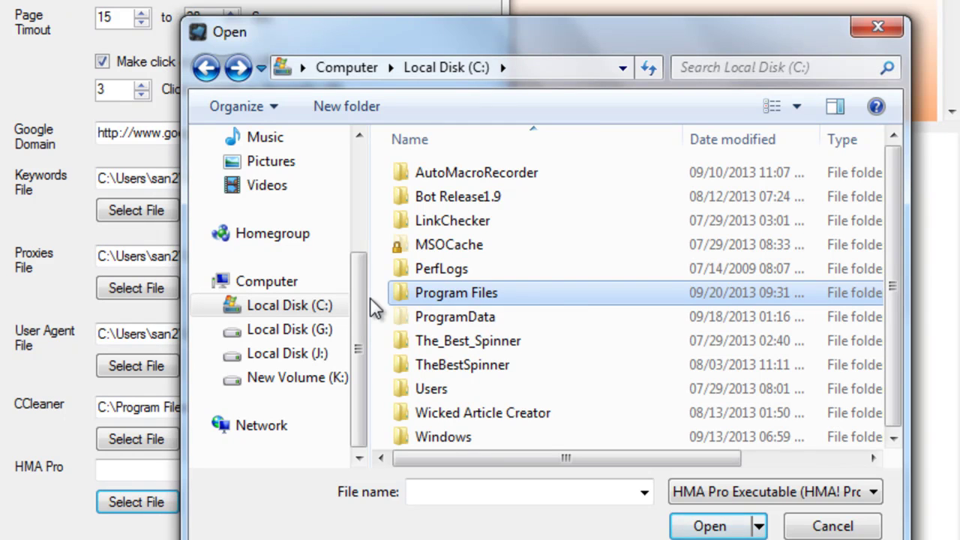
{"action": "mouse_move", "coordinate": [456, 292]}
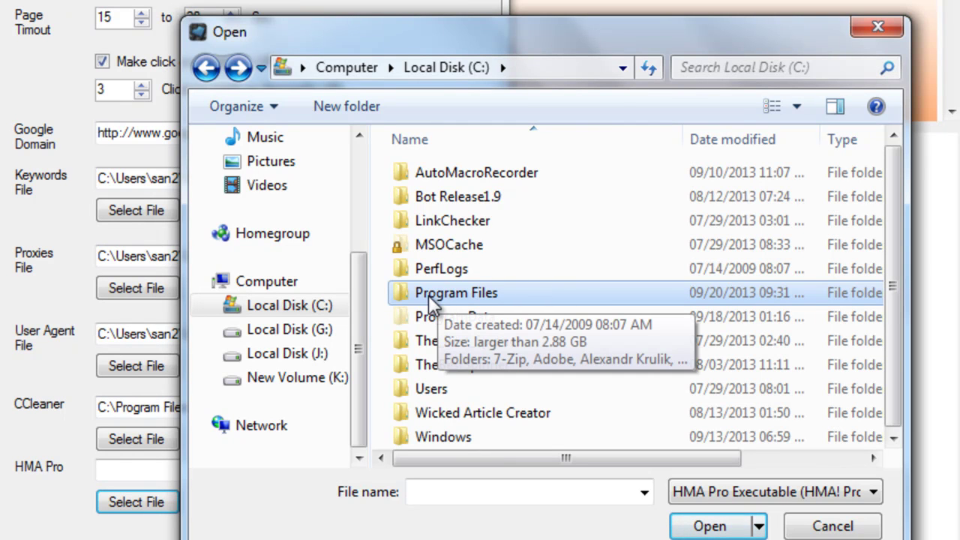
{"action": "double_click", "coordinate": [444, 293]}
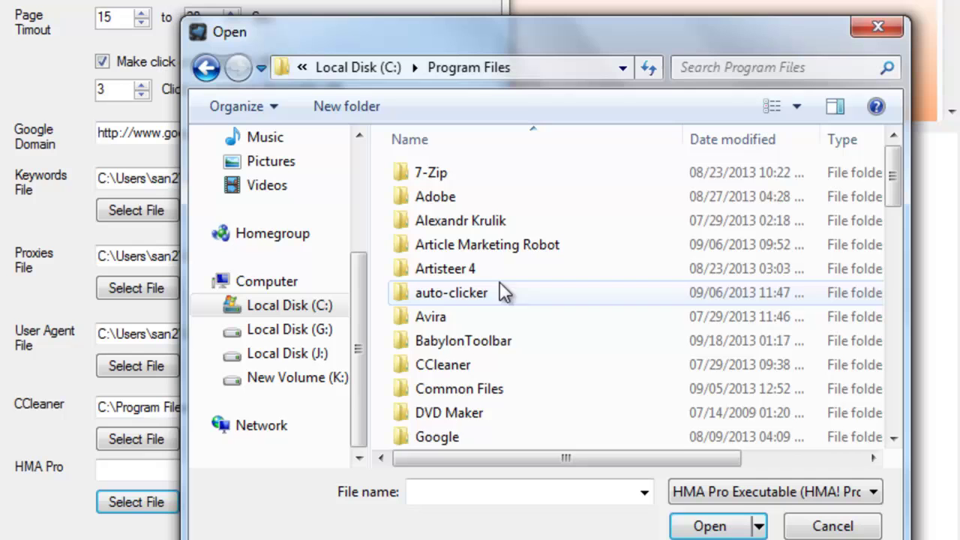
{"action": "left_click", "coordinate": [480, 347]}
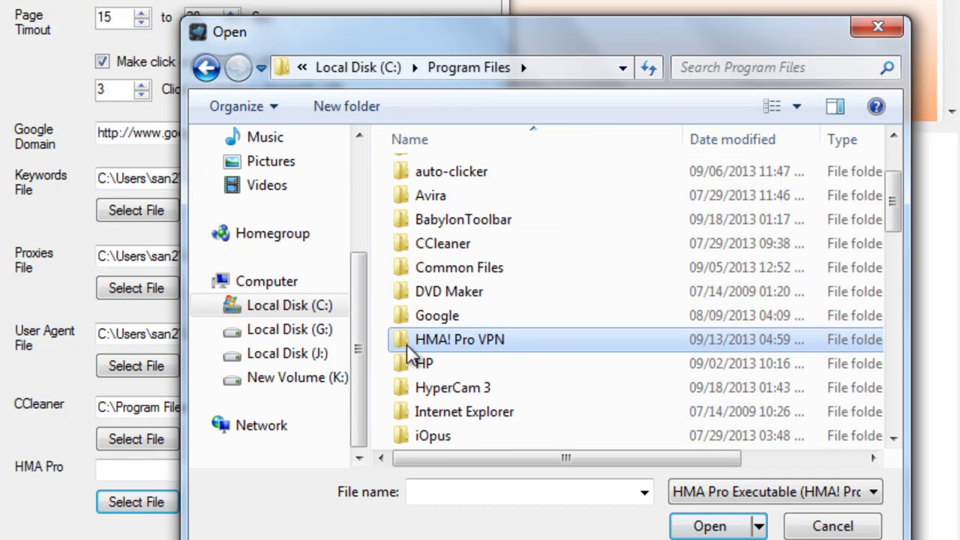
{"action": "double_click", "coordinate": [555, 347]}
{"action": "double_click", "coordinate": [496, 171]}
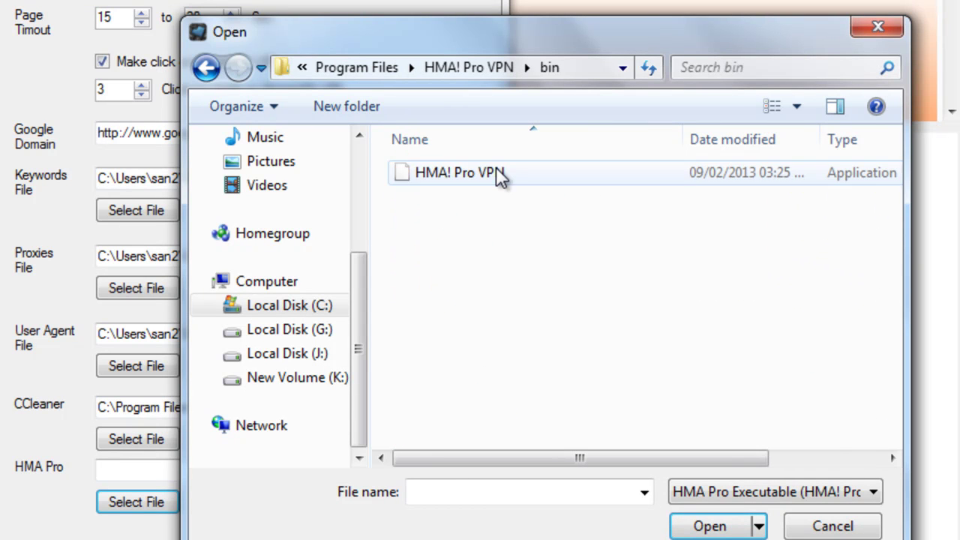
{"action": "left_click", "coordinate": [527, 177]}
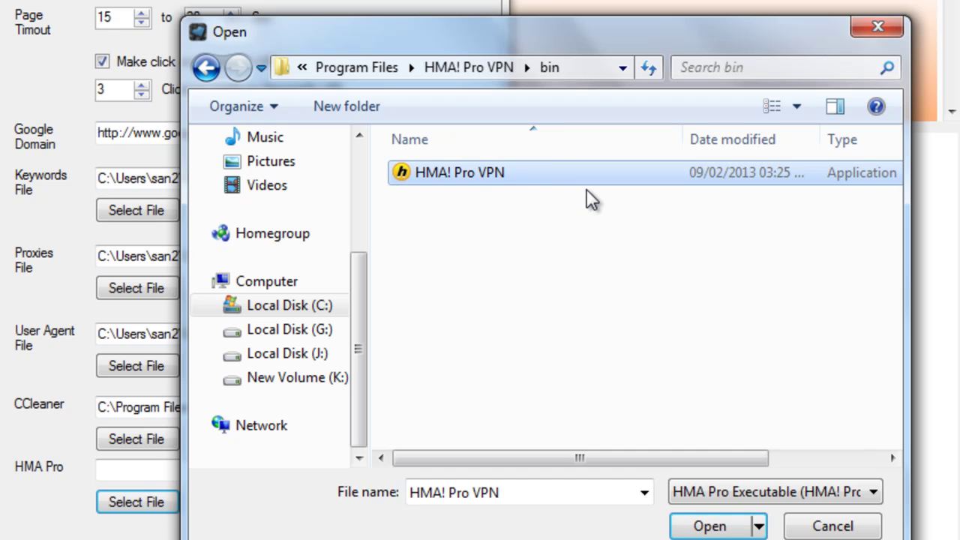
{"action": "left_click", "coordinate": [705, 526]}
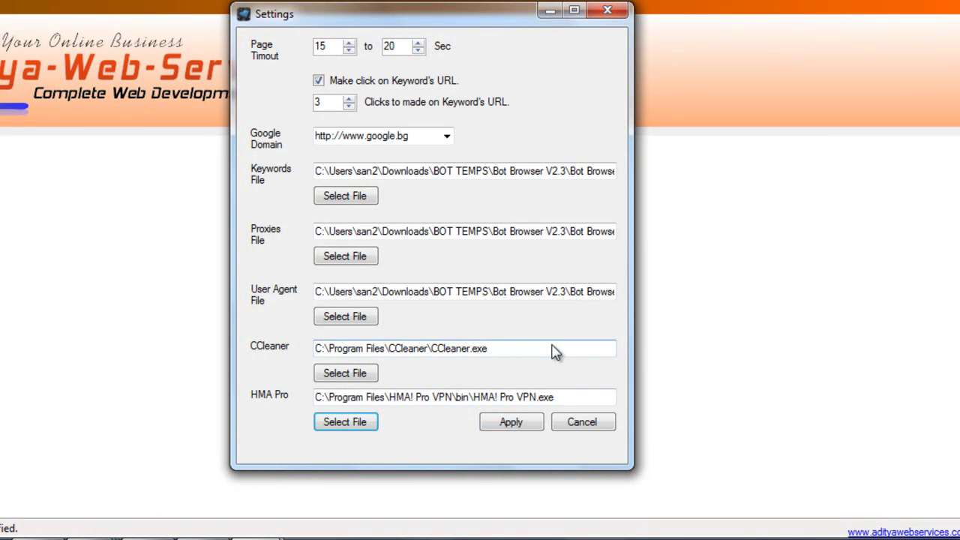
Apply the bot settings, let HMA! Pro VPN connect, and view the new IP 64.129.10.95
{"action": "left_click", "coordinate": [520, 428]}
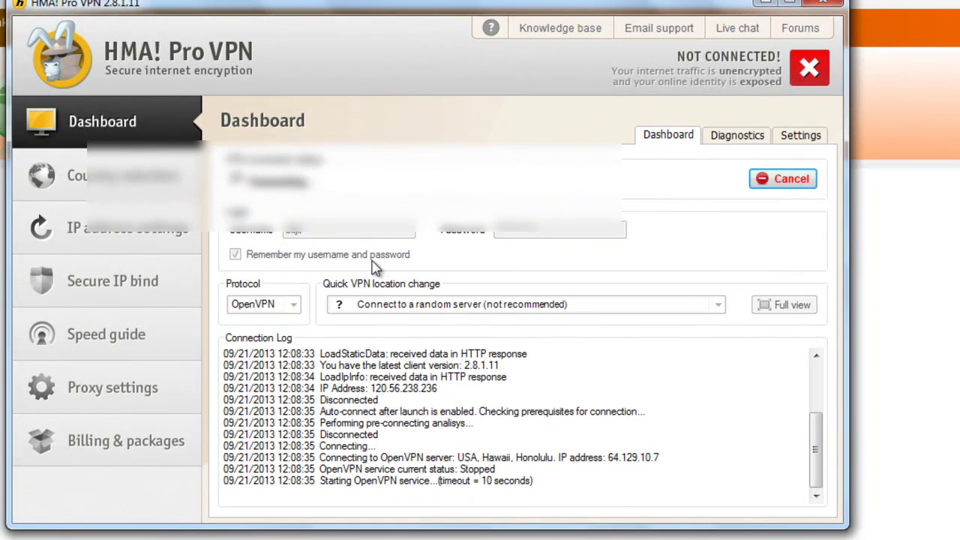
{"action": "left_click", "coordinate": [806, 136]}
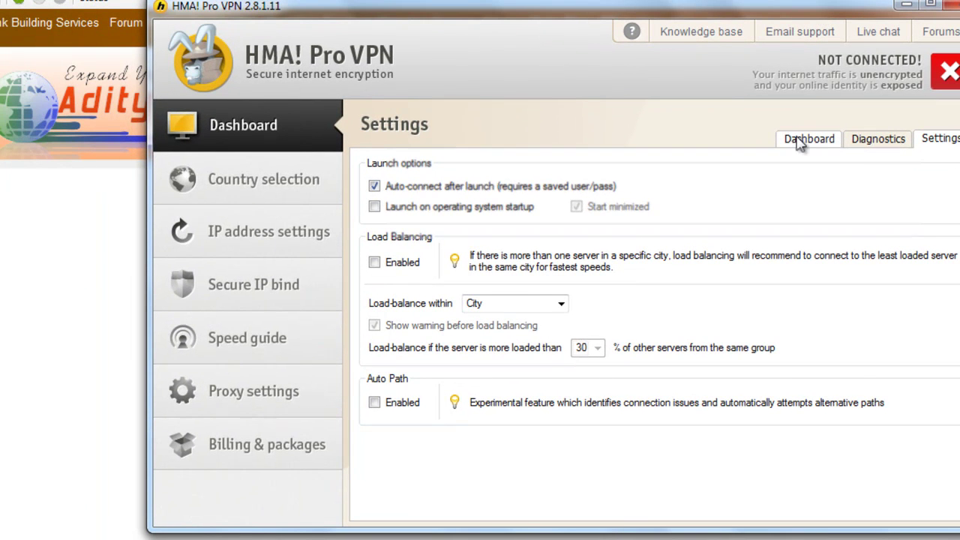
{"action": "left_click", "coordinate": [809, 139]}
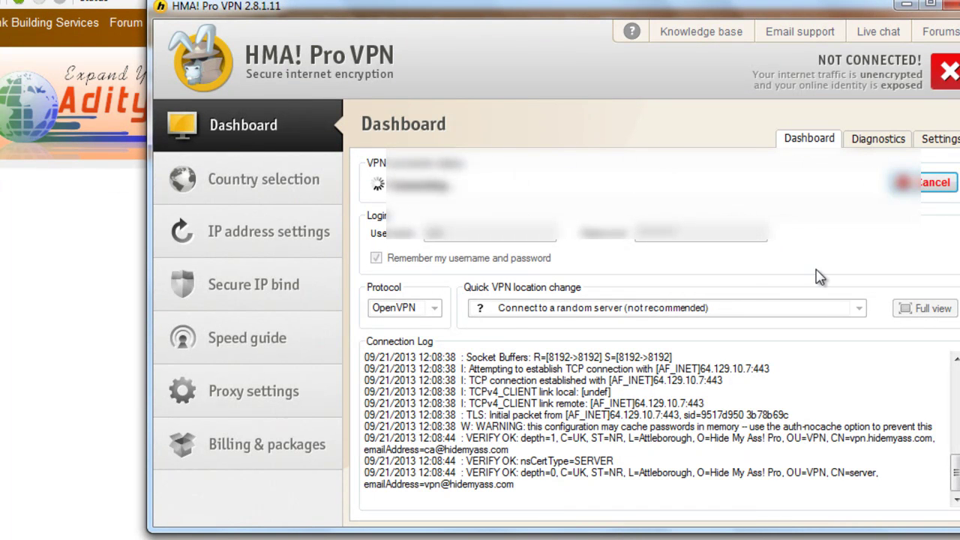
{"action": "left_click", "coordinate": [272, 249]}
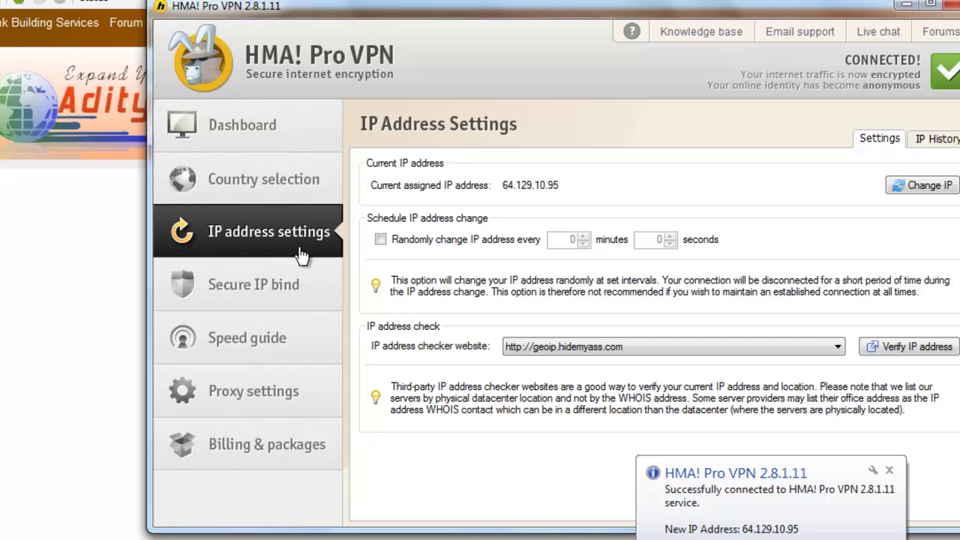
Scroll through the HMA! Pro VPN server country list, then return to the Dashboard
{"action": "left_click", "coordinate": [271, 187]}
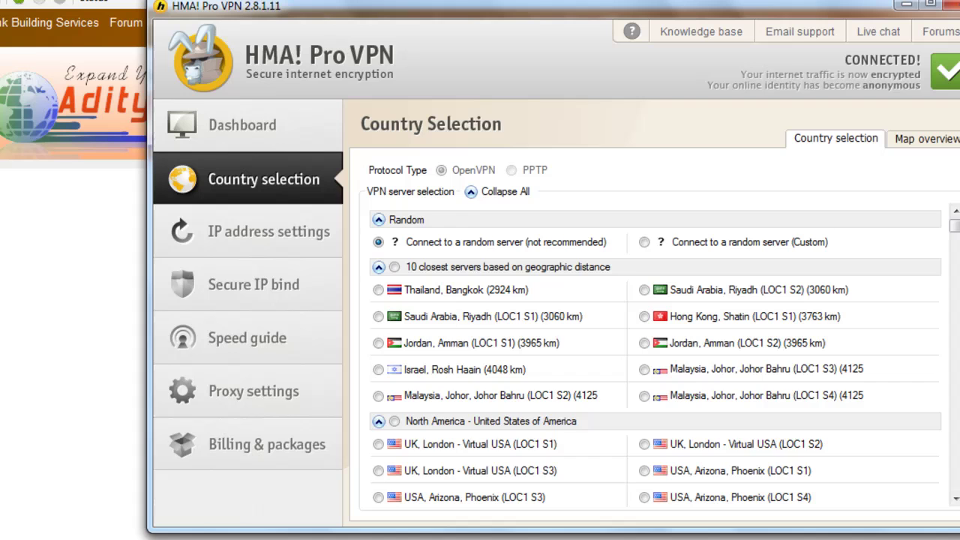
{"action": "scroll", "coordinate": [655, 356], "scroll_direction": "down", "scroll_amount": 10}
{"action": "scroll", "coordinate": [656, 356], "scroll_direction": "up", "scroll_amount": 9}
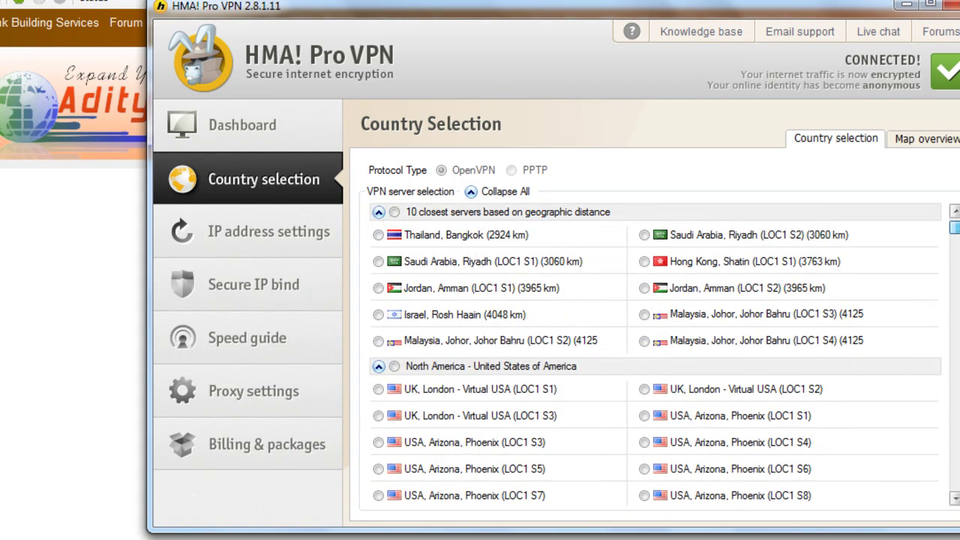
{"action": "scroll", "coordinate": [655, 356], "scroll_direction": "up", "scroll_amount": 1}
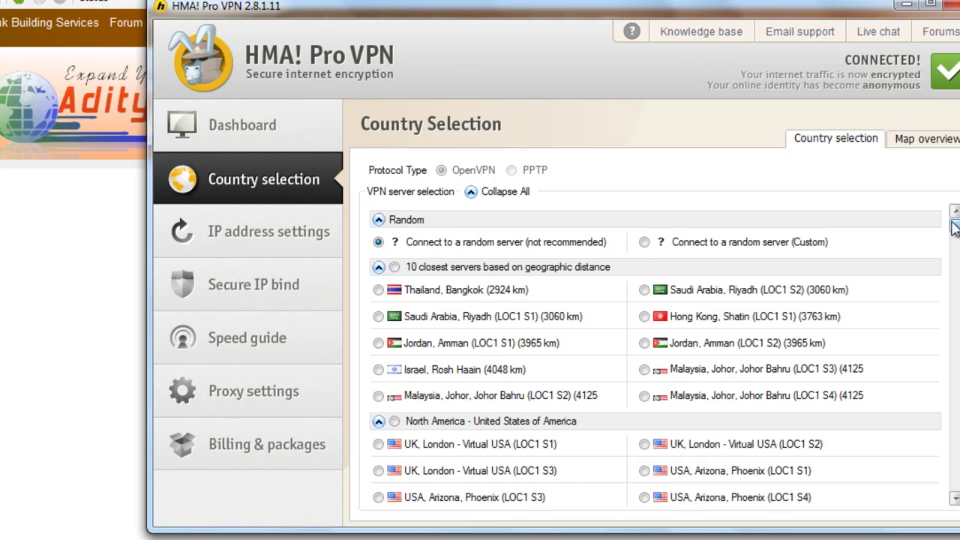
{"action": "scroll", "coordinate": [954, 228], "scroll_direction": "down", "scroll_amount": 4}
{"action": "scroll", "coordinate": [954, 227], "scroll_direction": "down", "scroll_amount": 1}
{"action": "scroll", "coordinate": [954, 225], "scroll_direction": "up", "scroll_amount": 5}
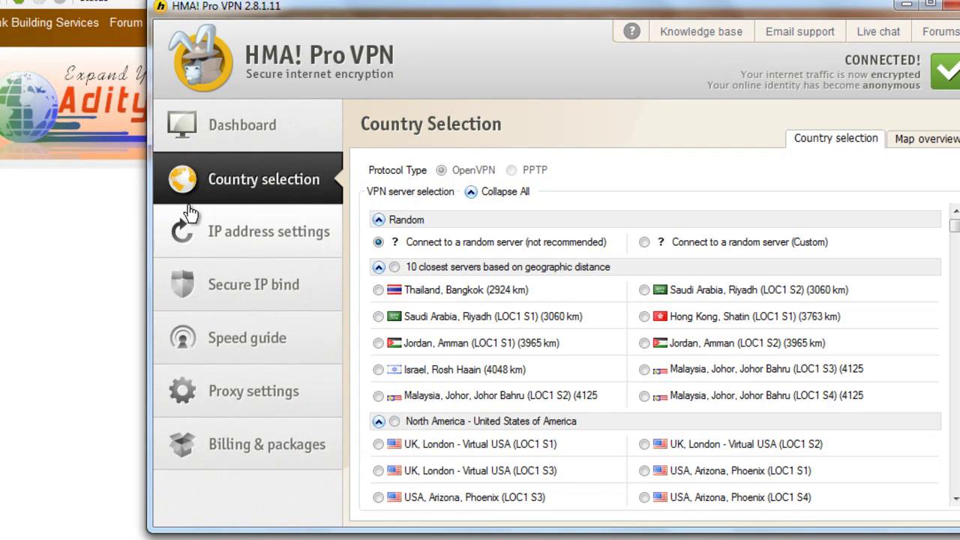
{"action": "left_click", "coordinate": [240, 125]}
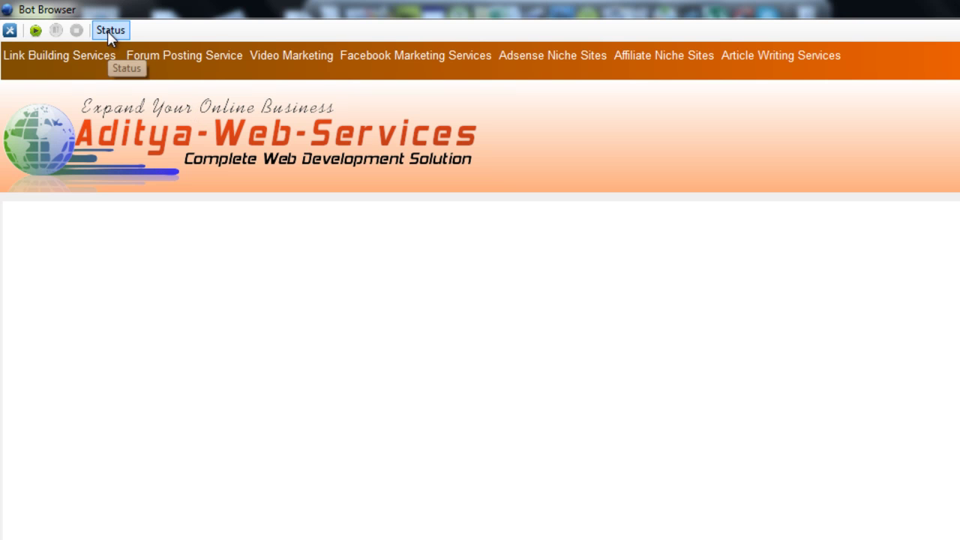
Start the bot and open the Status window to monitor the Google.bg search
{"action": "left_click", "coordinate": [108, 31]}
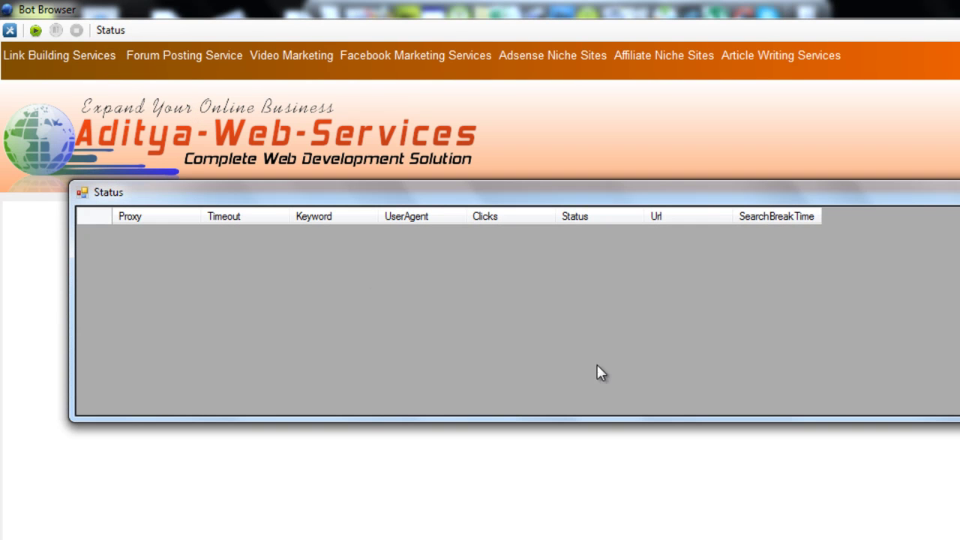
{"action": "key", "text": "alt+F4"}
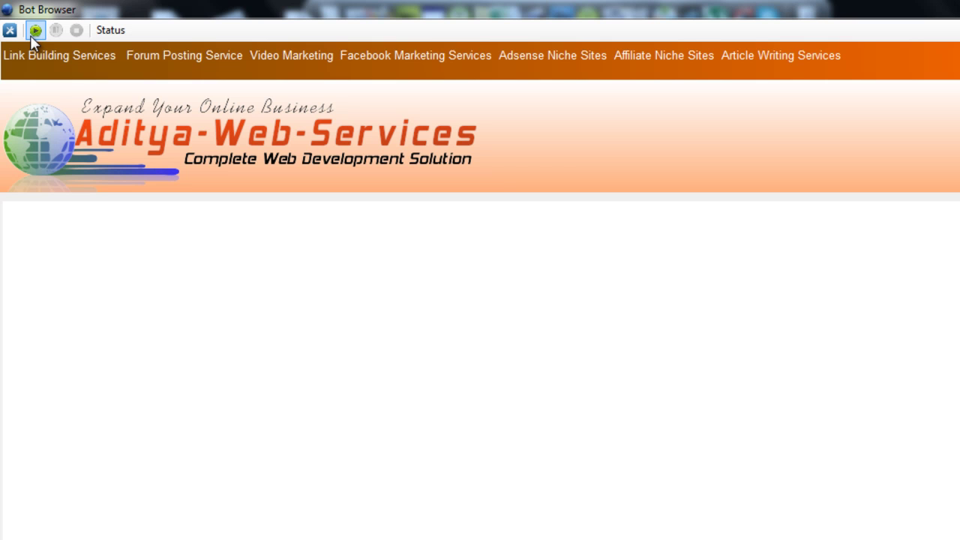
{"action": "left_click", "coordinate": [31, 34]}
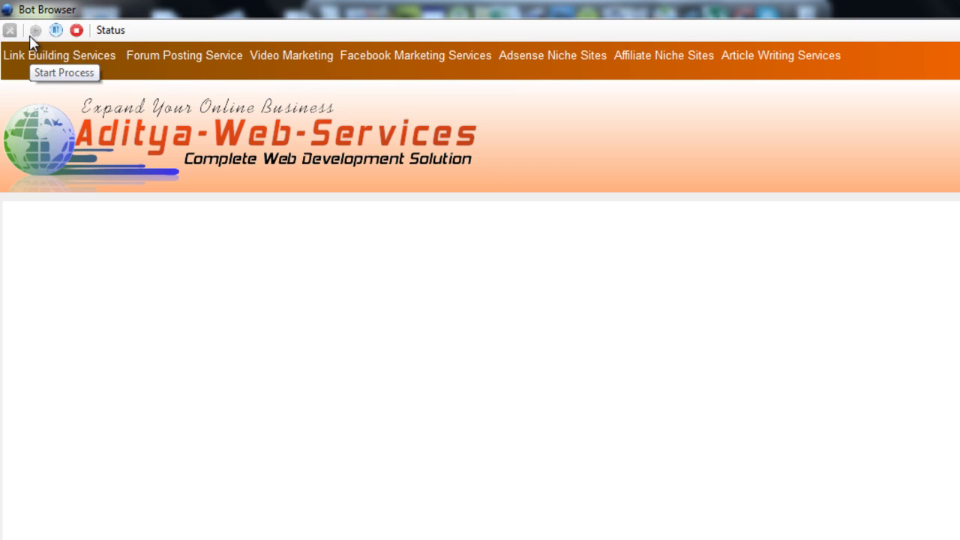
{"action": "left_click", "coordinate": [118, 30]}
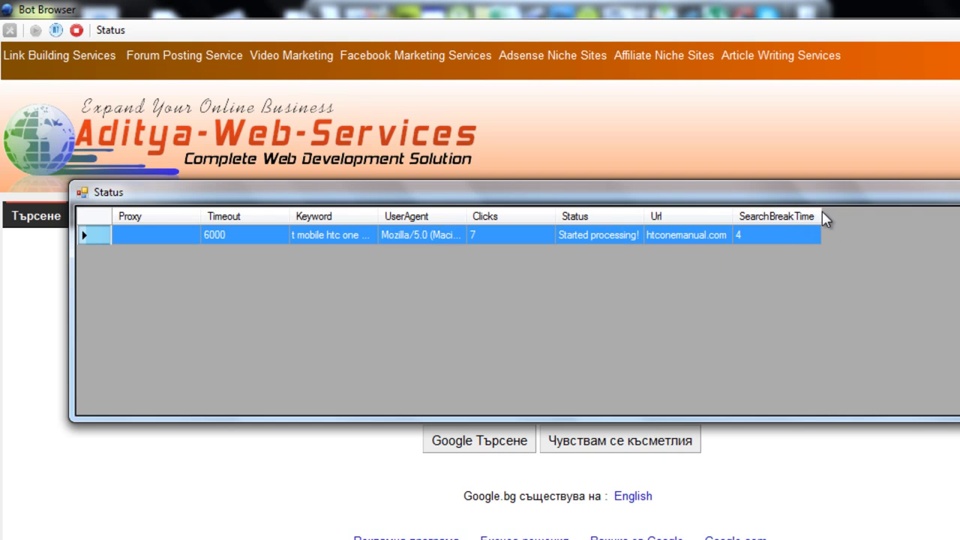
Adjust the SearchBreakTime column width and reposition the status window
{"action": "left_click_drag", "start_coordinate": [822, 217], "coordinate": [855, 217]}
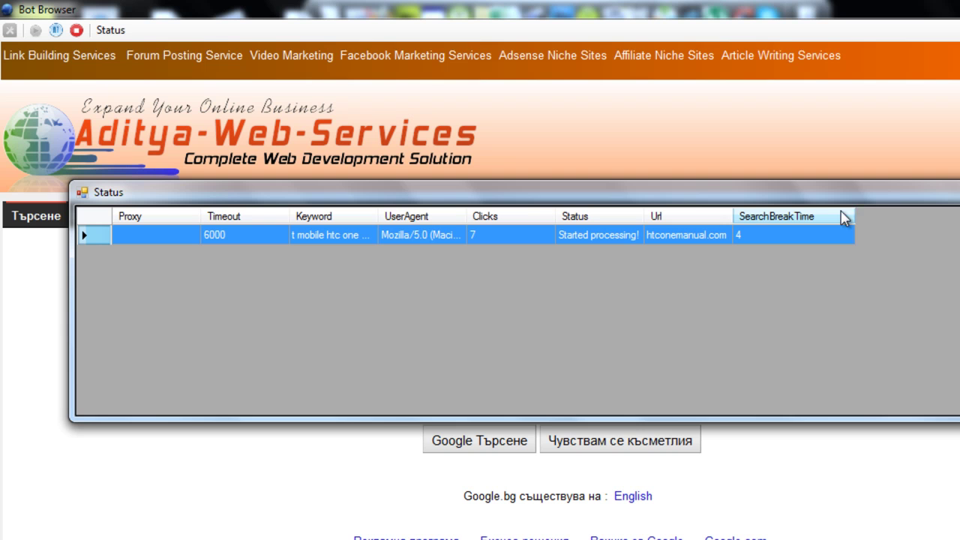
{"action": "left_click_drag", "start_coordinate": [855, 217], "coordinate": [828, 216]}
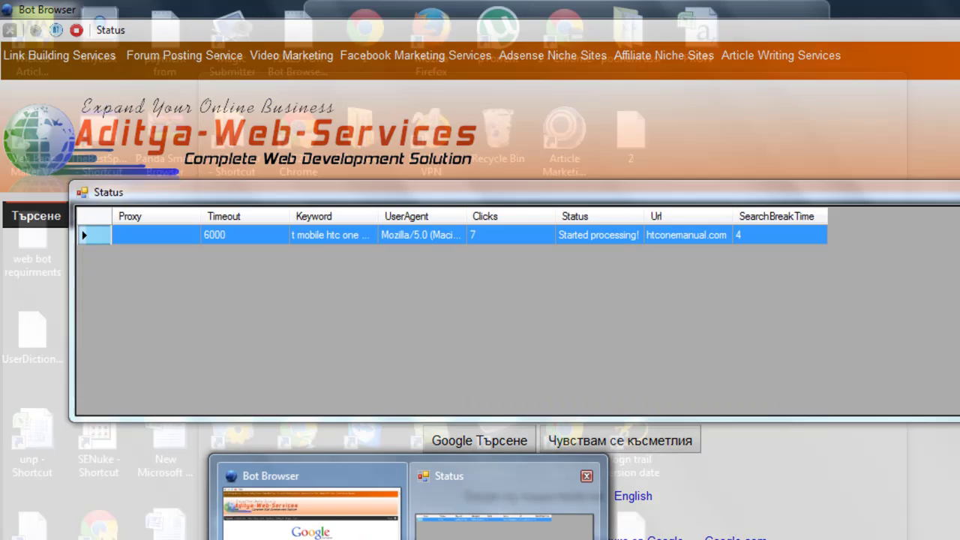
{"action": "left_click", "coordinate": [491, 510]}
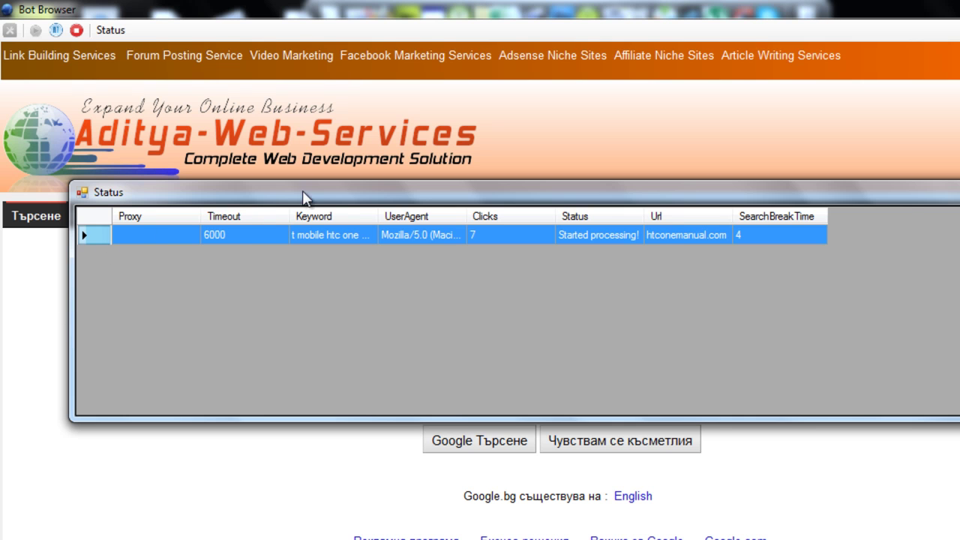
{"action": "left_click_drag", "start_coordinate": [306, 198], "coordinate": [357, 211]}
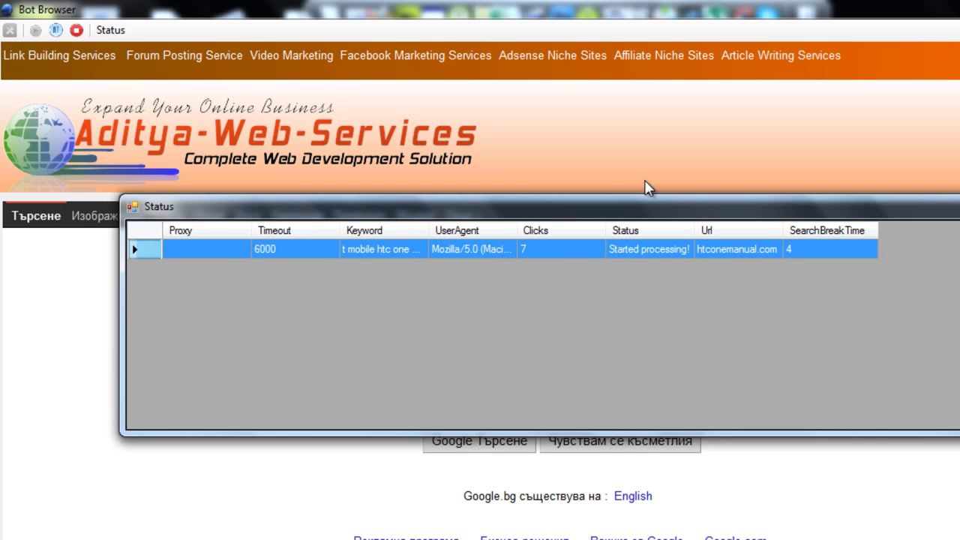